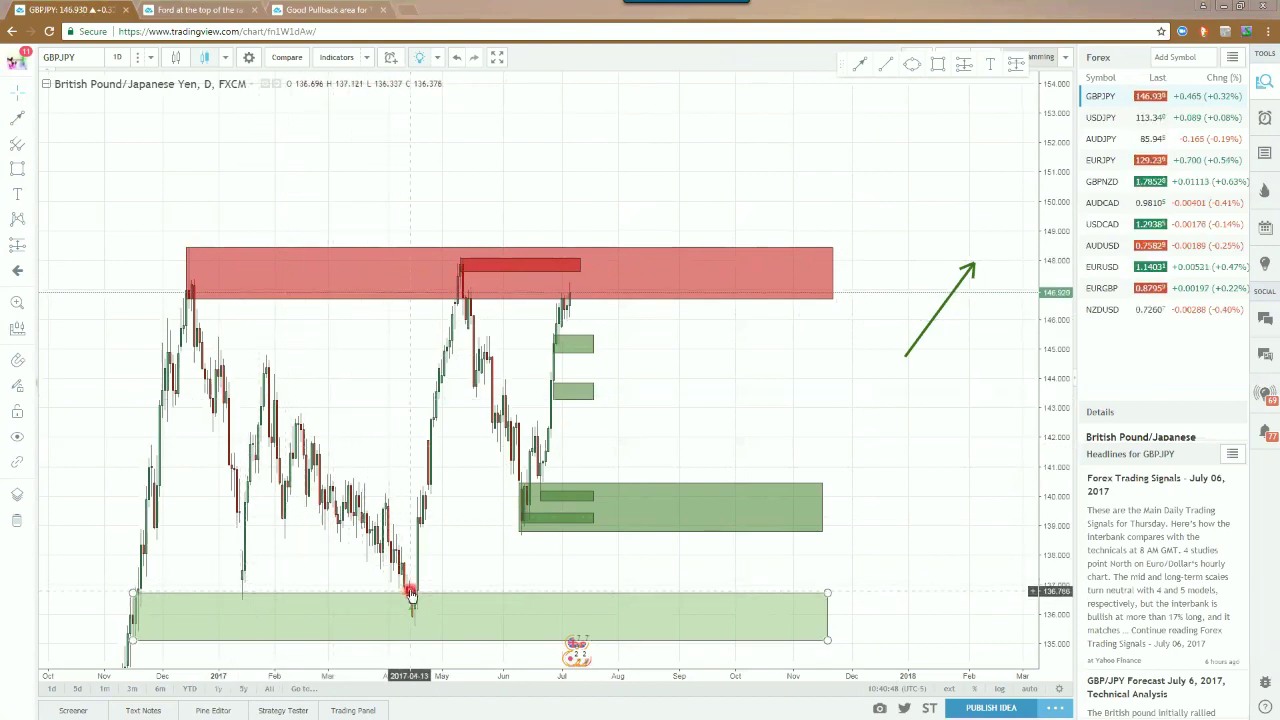
Step: Examine the GBPJPY daily price action around the red supply zone and the green demand zones below it
left_click(516, 281)
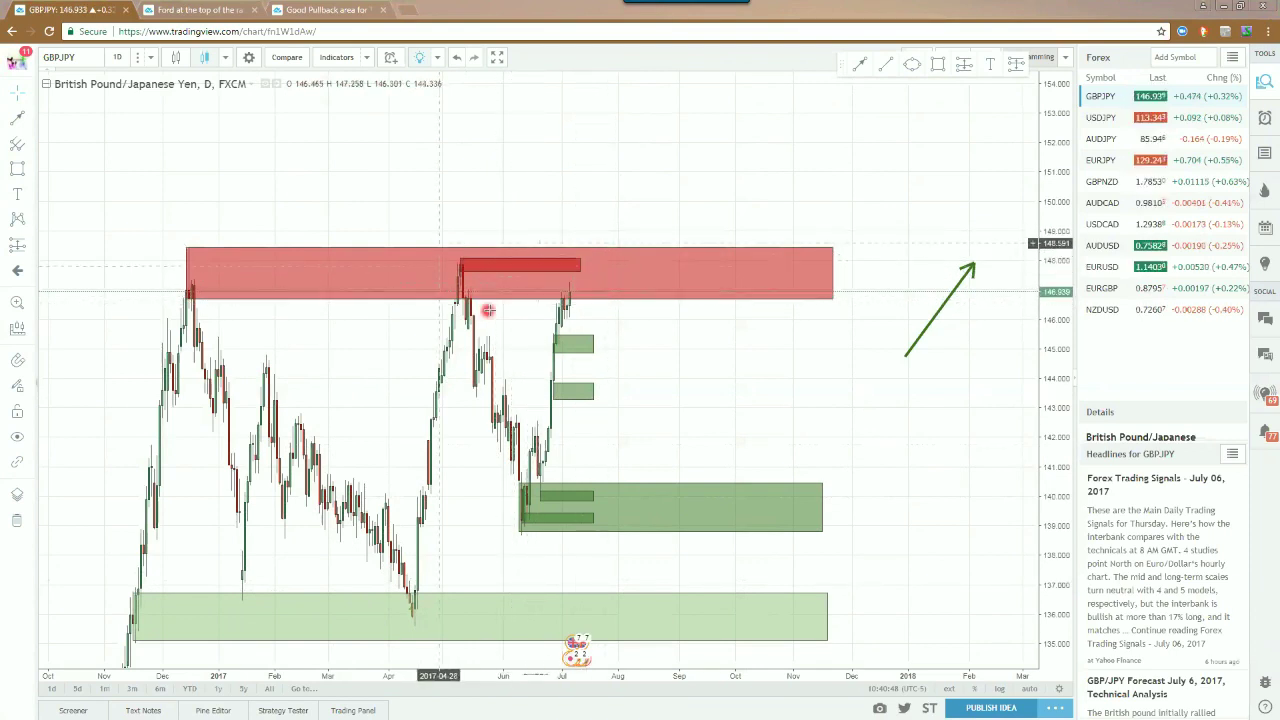
left_click(557, 314)
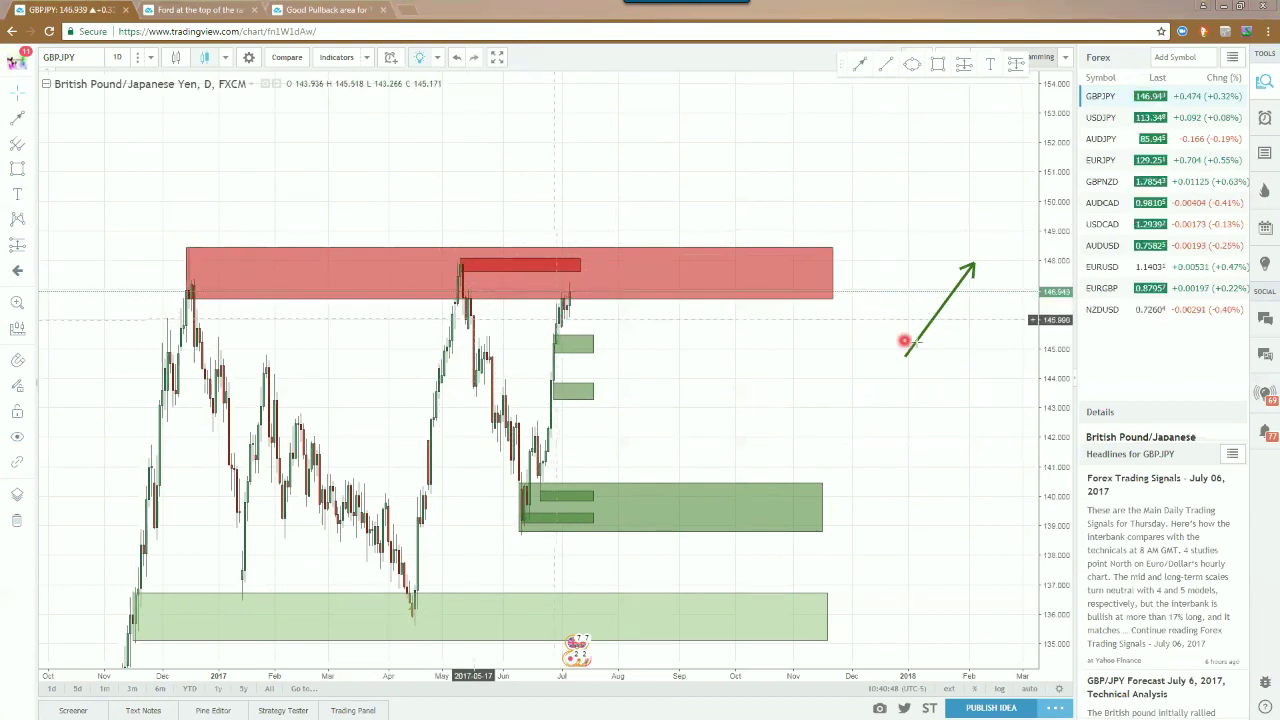
left_click_drag(1058, 470, 386, 320)
left_click(568, 280)
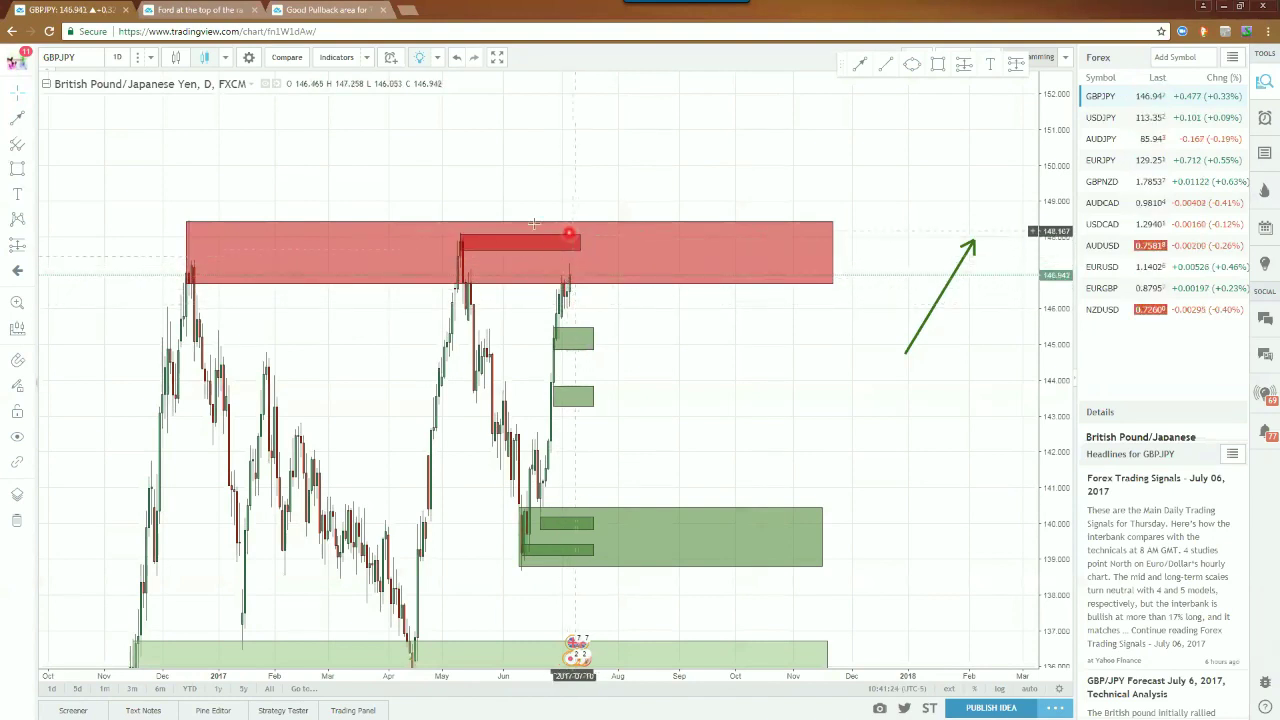
left_click(549, 250)
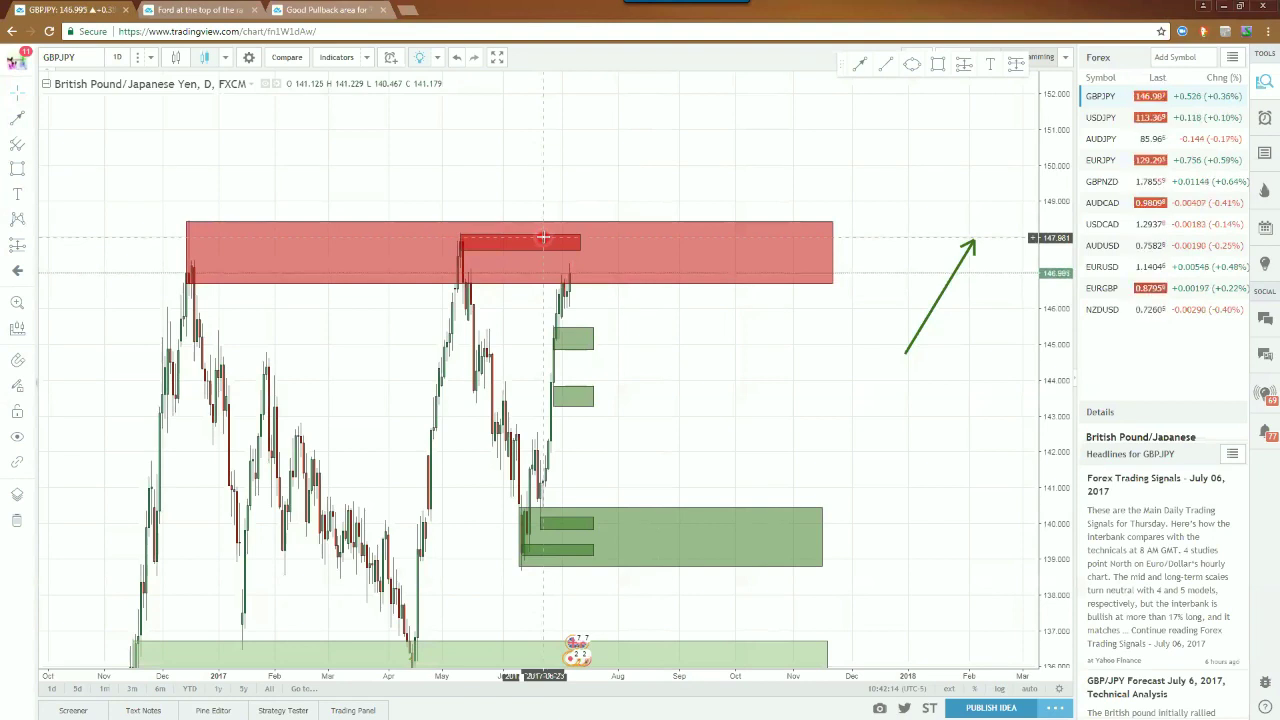
left_click(548, 240)
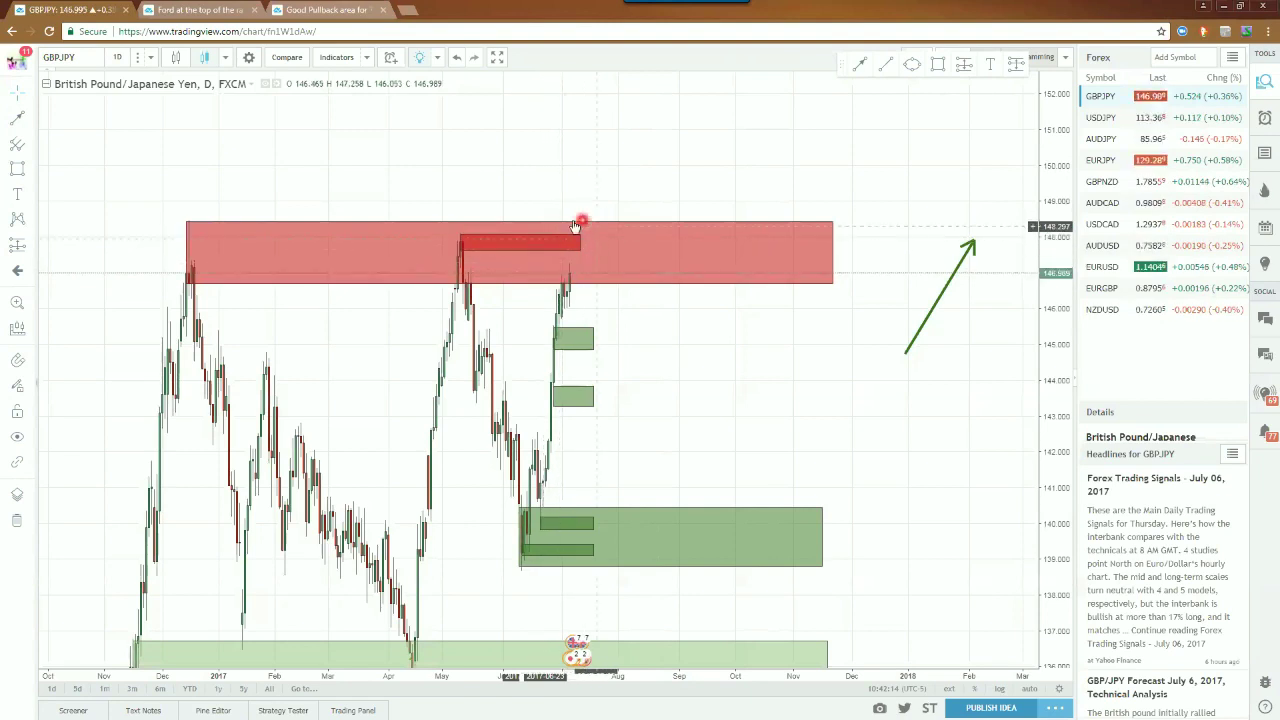
left_click(528, 256)
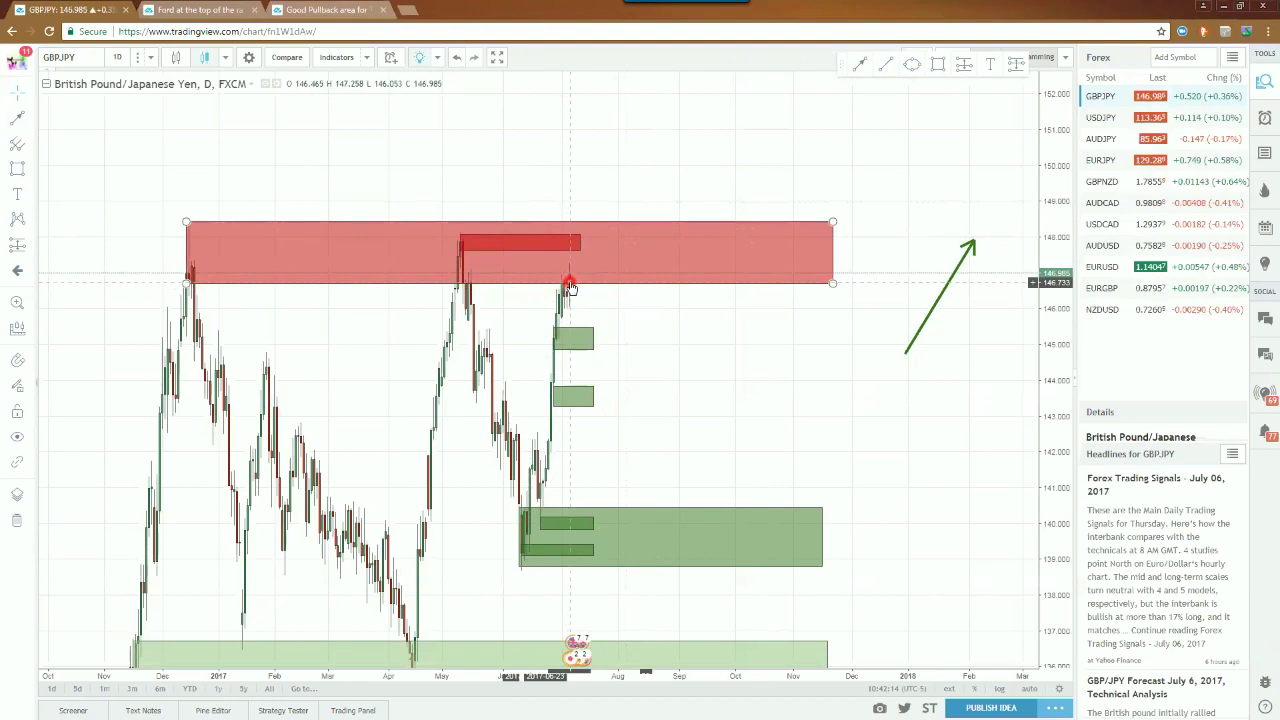
left_click(569, 287)
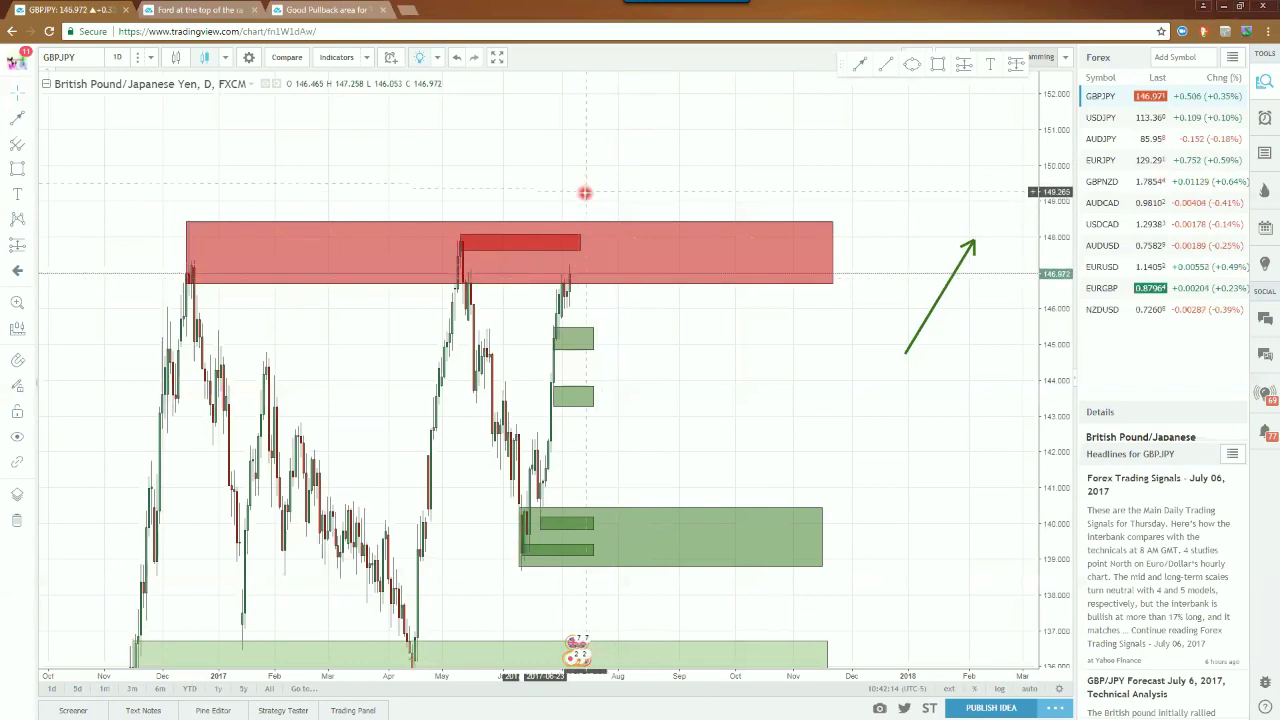
Step: Review the wider GBPJPY daily history between the large red supply zone and the lower green demand zones
scroll(613, 173, "down", 2)
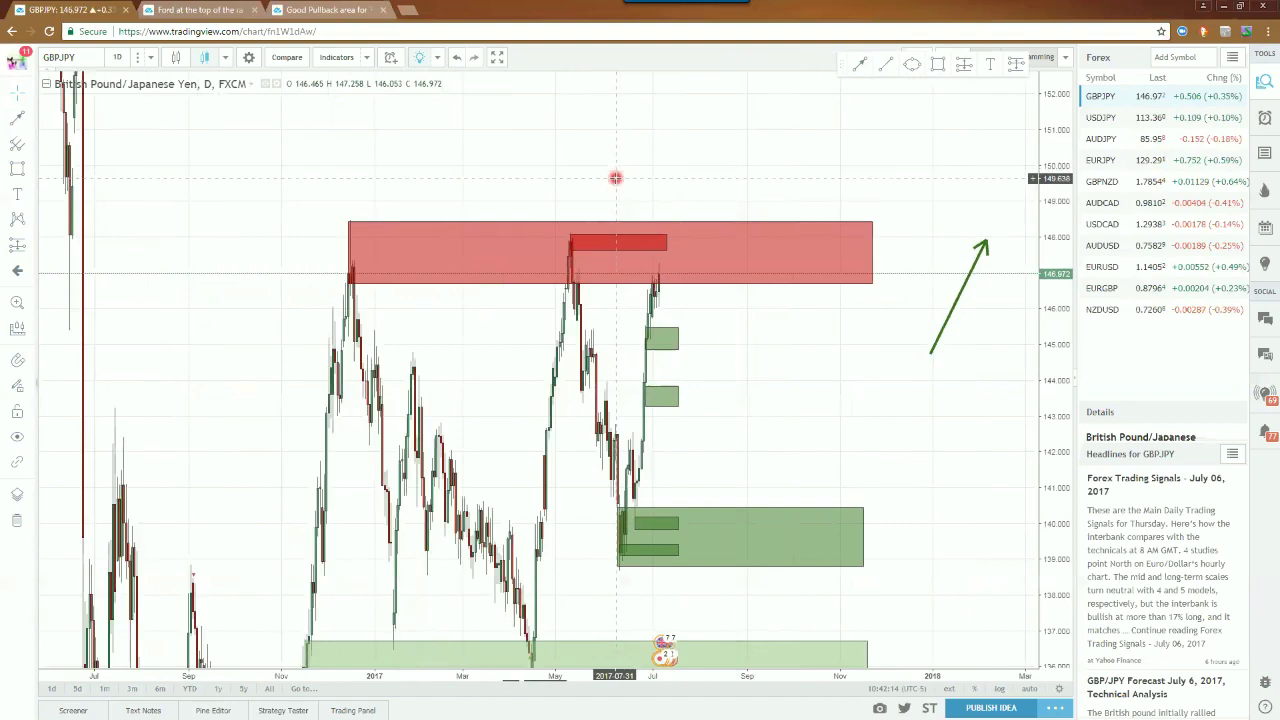
scroll(619, 183, "down", 2)
scroll(620, 185, "up", 2)
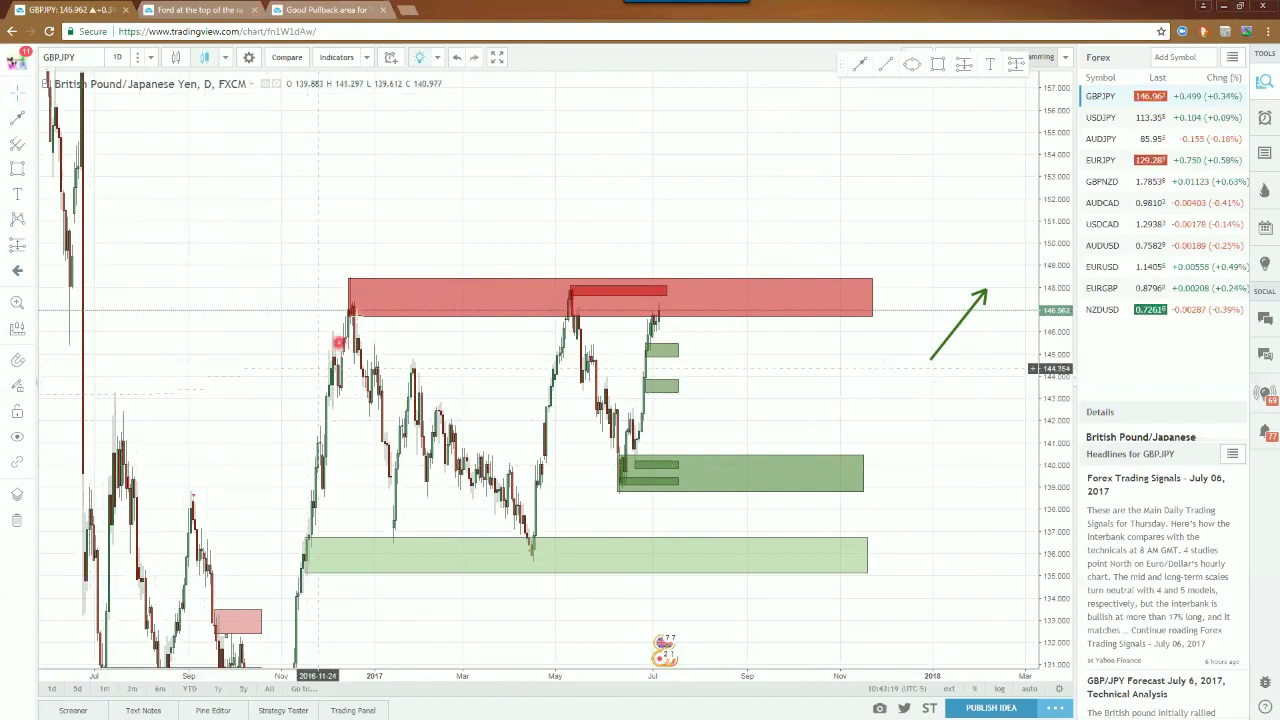
left_click(650, 290)
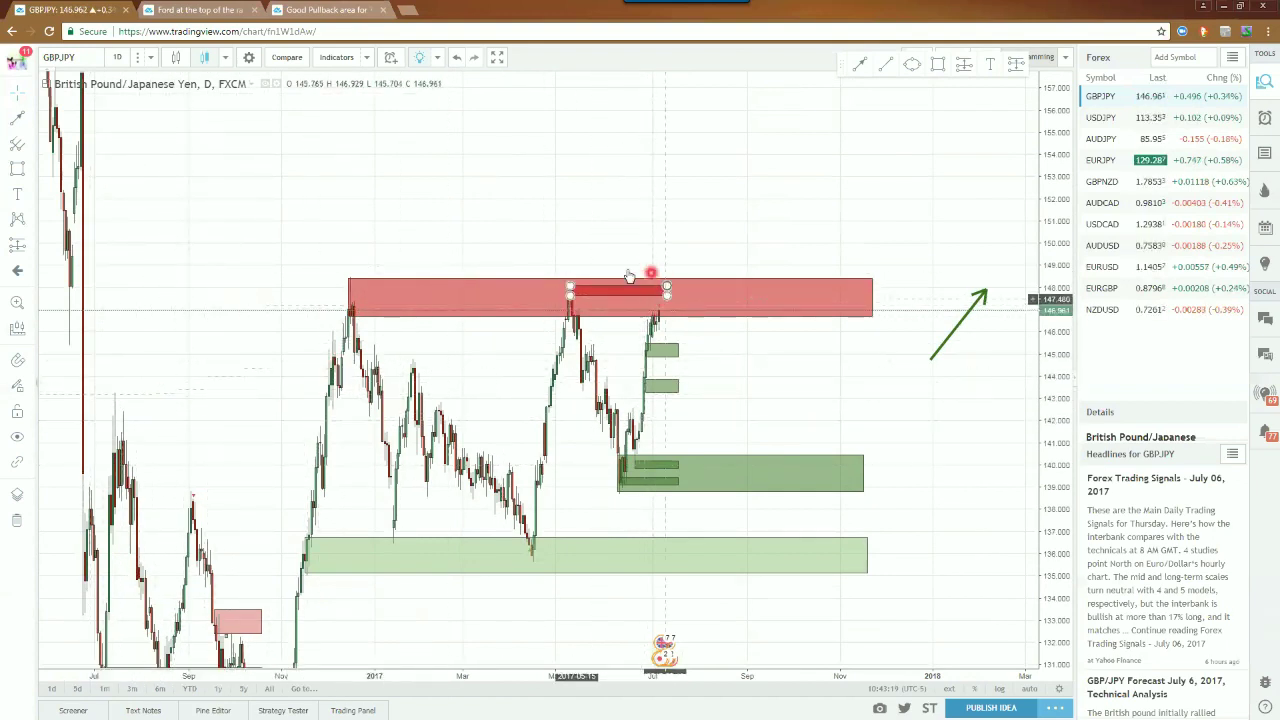
left_click(428, 516)
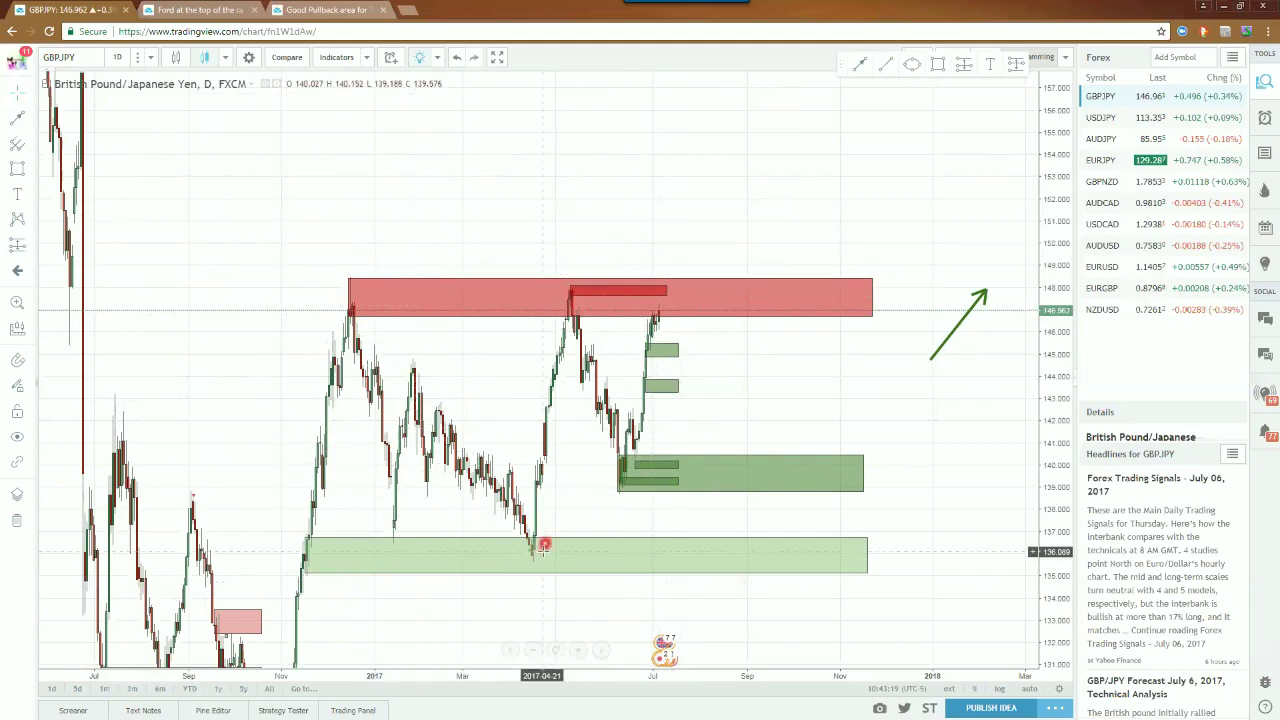
scroll(549, 521, "up", 1)
scroll(549, 521, "up", 2)
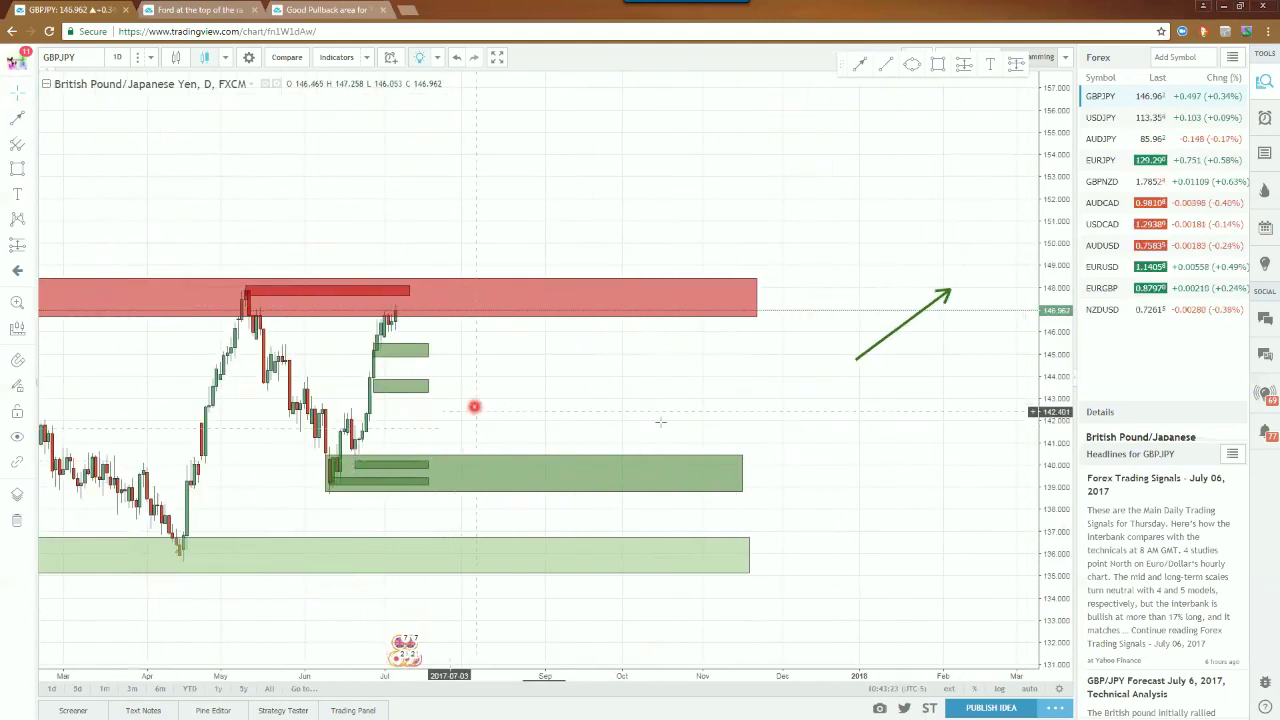
left_click_drag(1058, 540, 1058, 420)
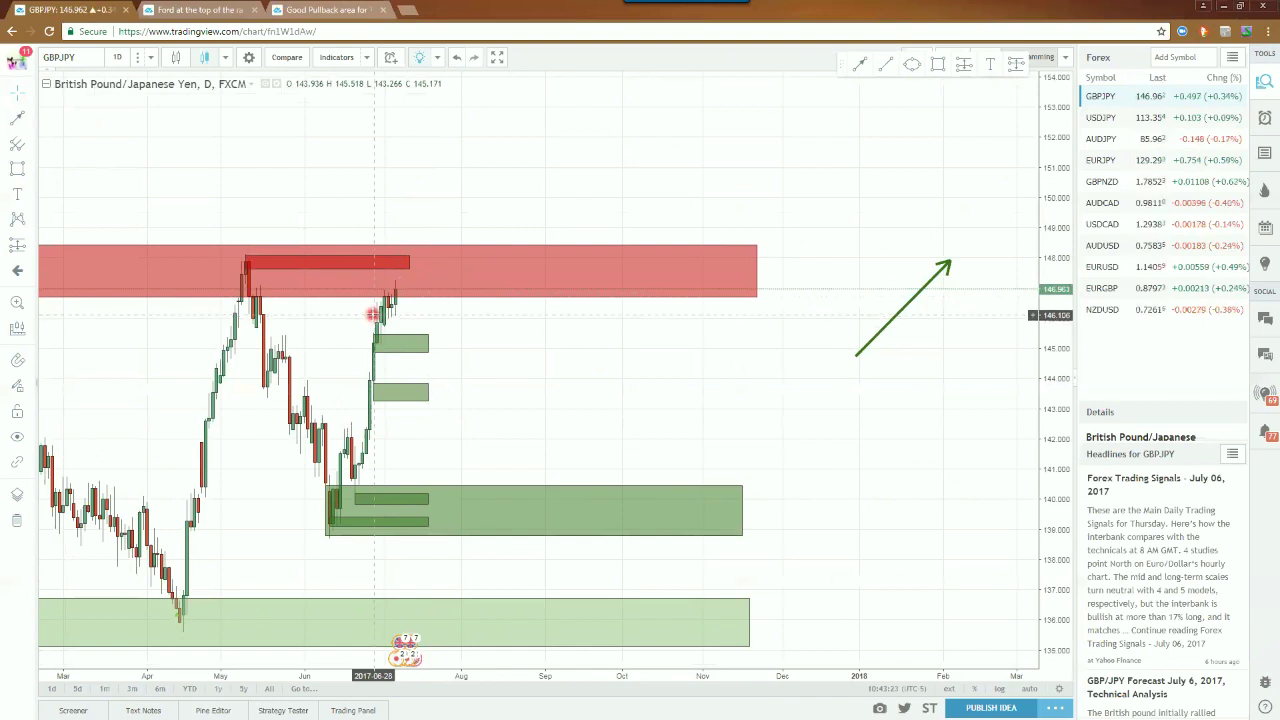
left_click_drag(1049, 472, 1047, 415)
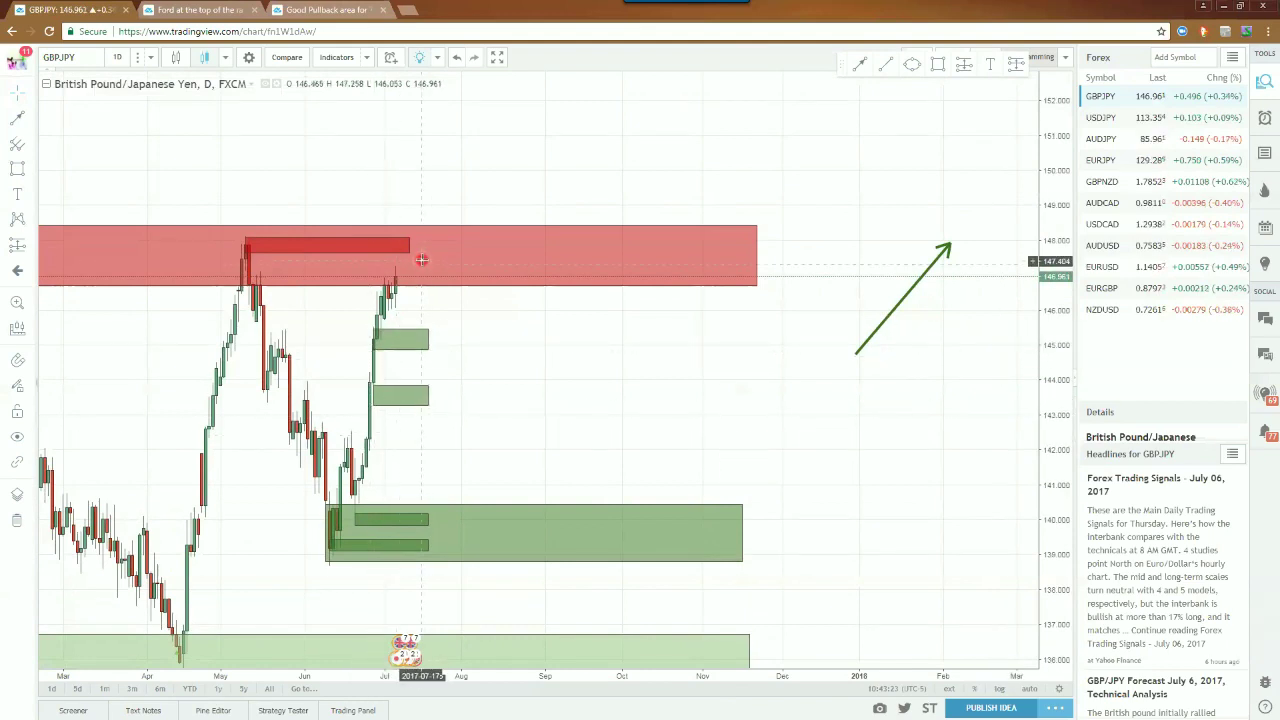
Step: Switch the GBPJPY chart to the 1 hour interval and enlarge the recent candles between the supply and demand zones
left_click(117, 60)
left_click(135, 278)
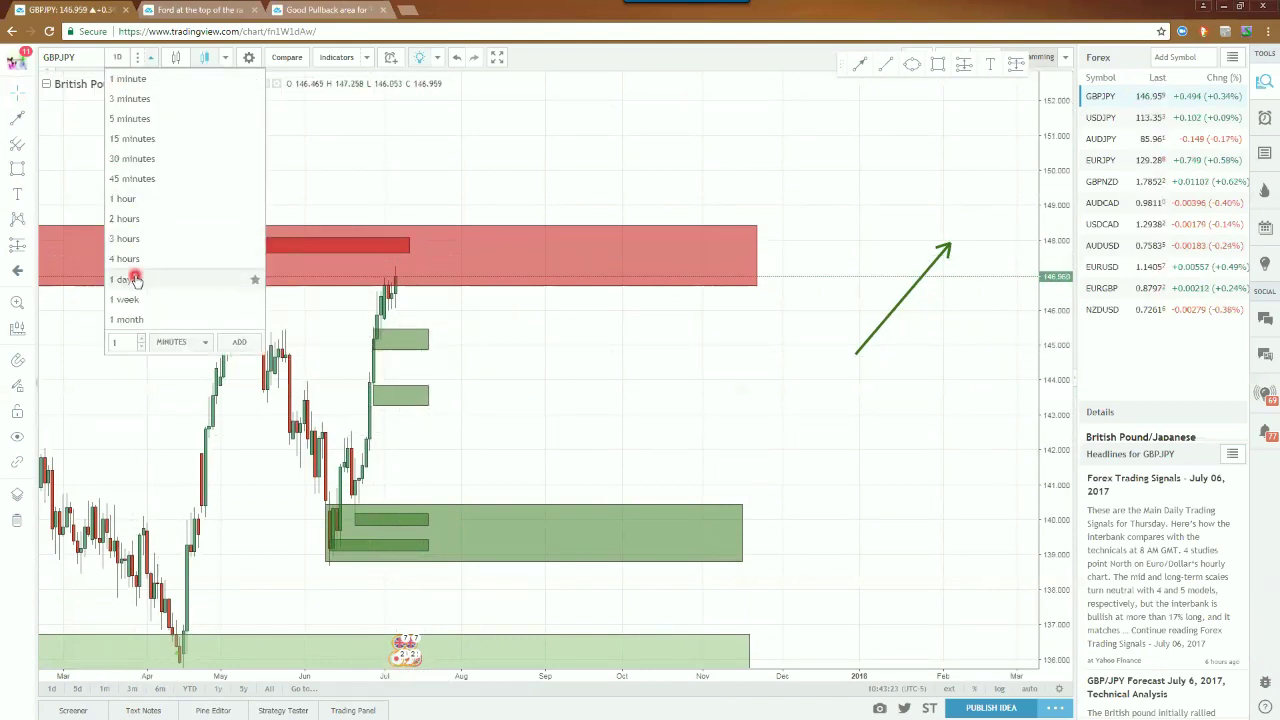
left_click(128, 199)
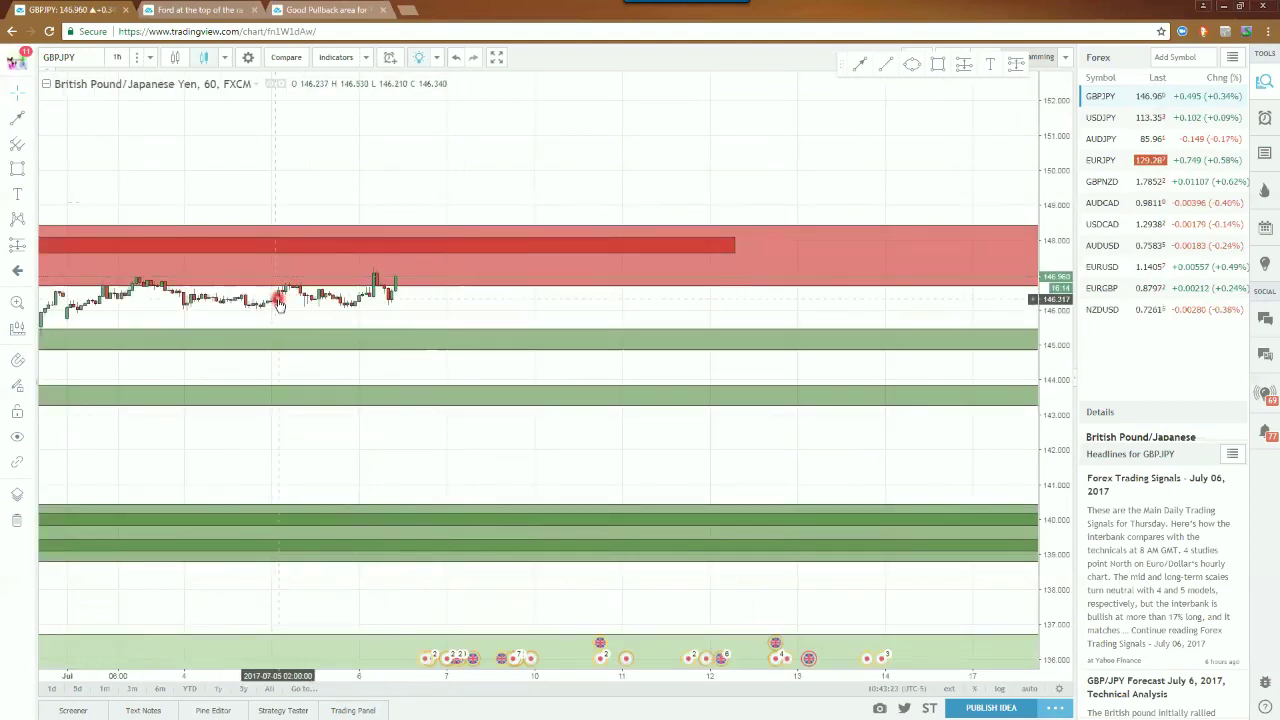
left_click(278, 298)
left_click_drag(278, 298, 474, 378)
scroll(620, 447, "up", 3)
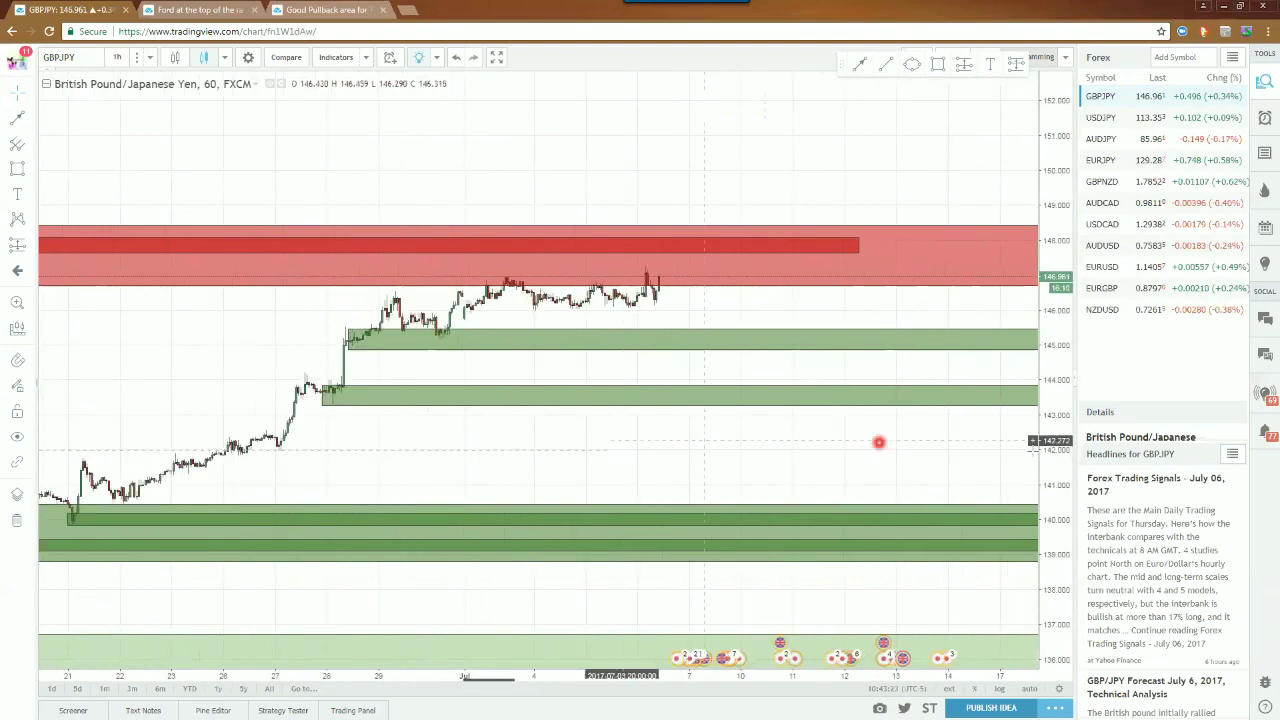
left_click_drag(1046, 437, 1040, 140)
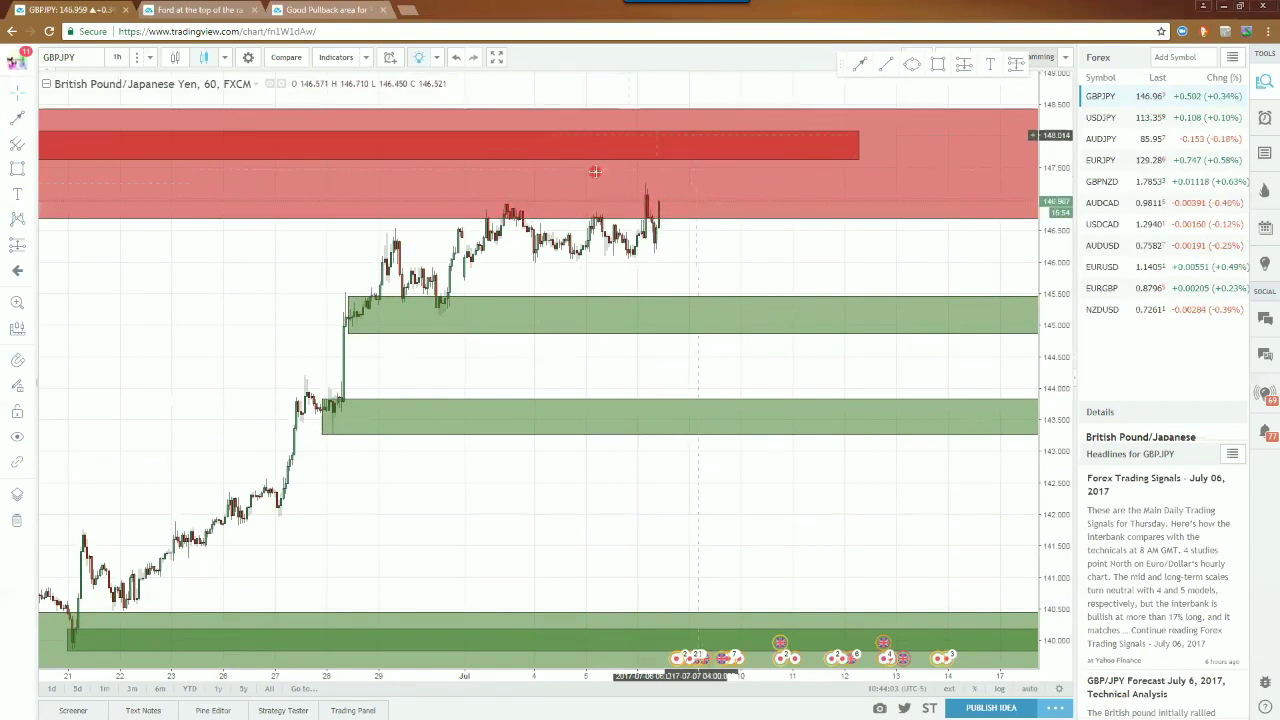
Step: Examine the latest hourly GBPJPY candles against the darker red zone inside the large supply zone
left_click(685, 159)
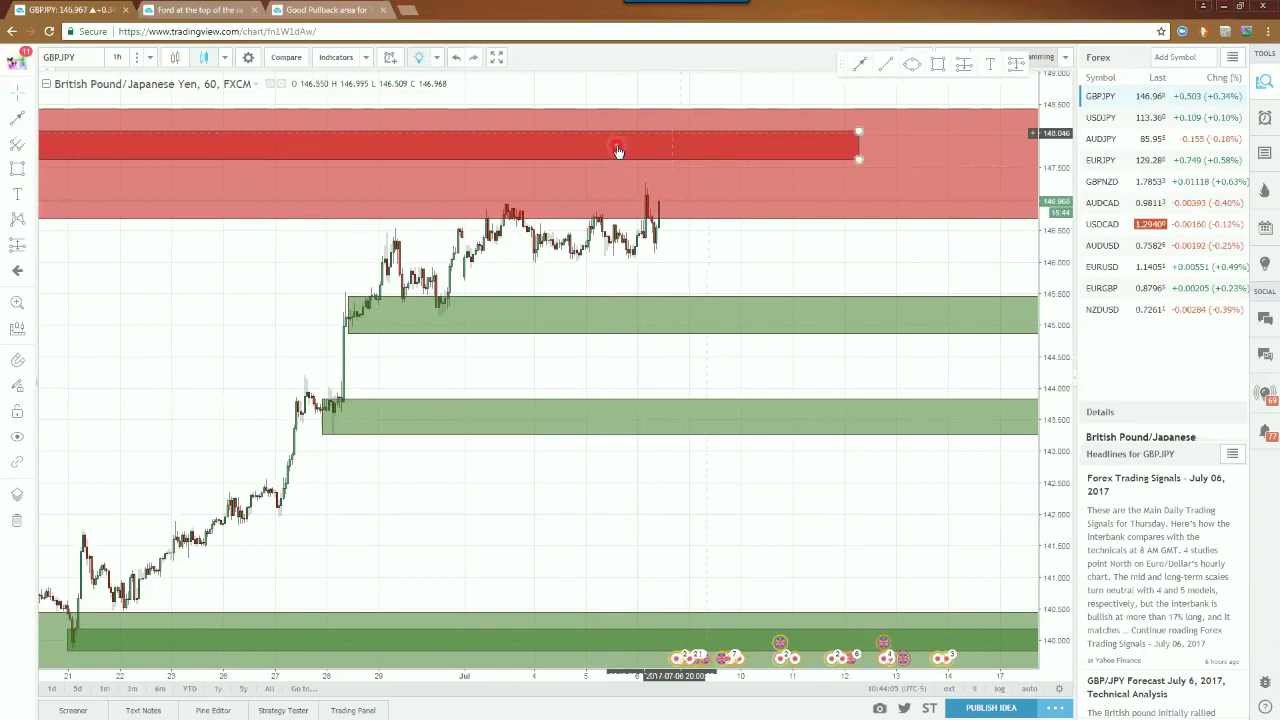
left_click(680, 143)
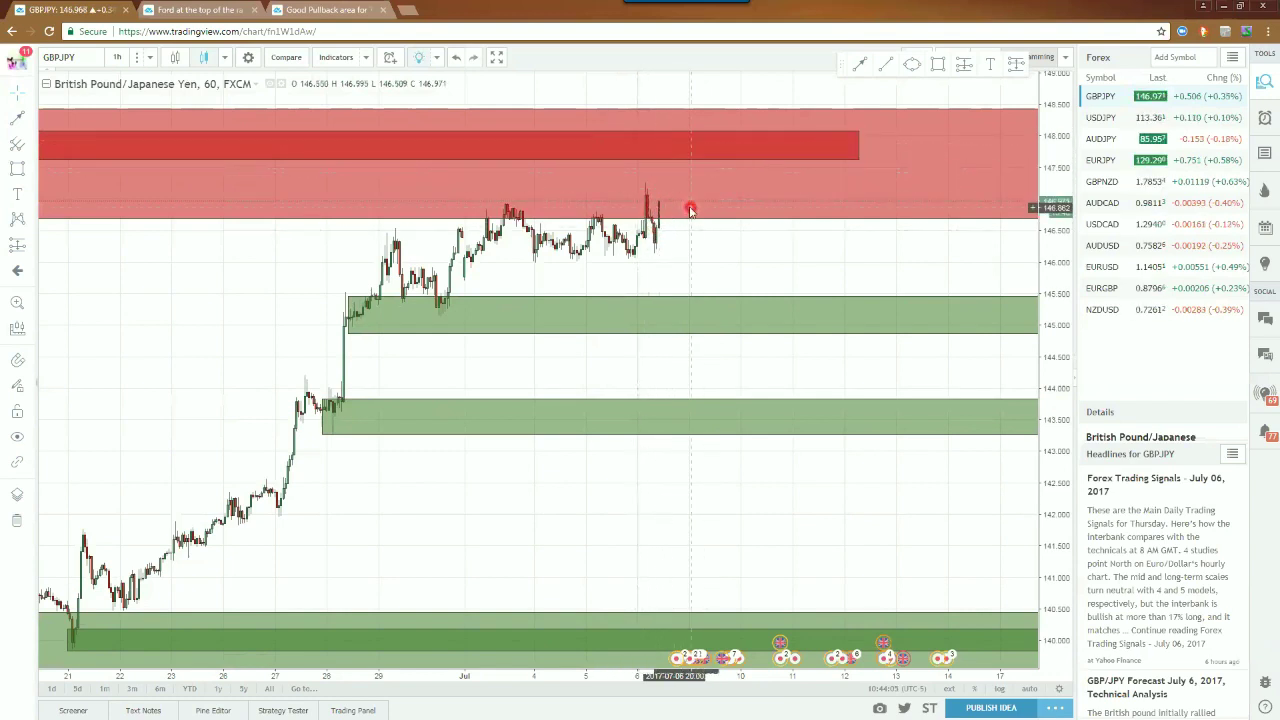
scroll(689, 206, "down", 2)
scroll(689, 206, "up", 2)
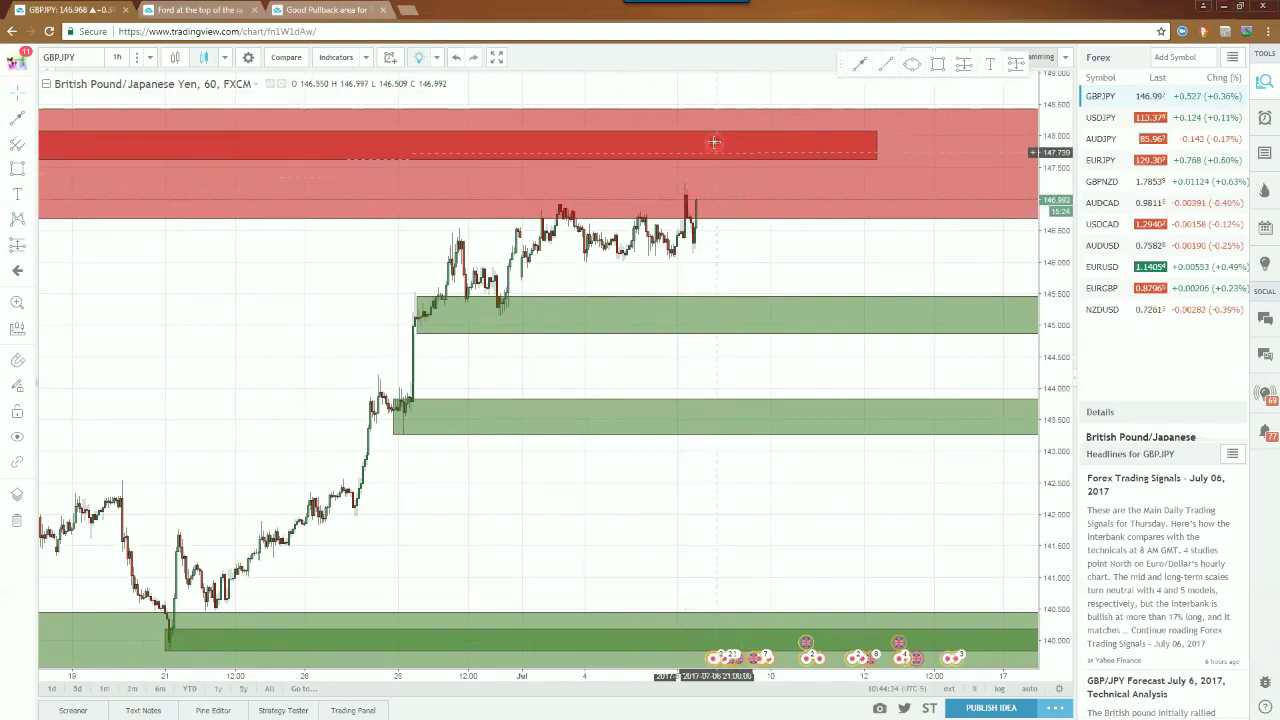
left_click(714, 162)
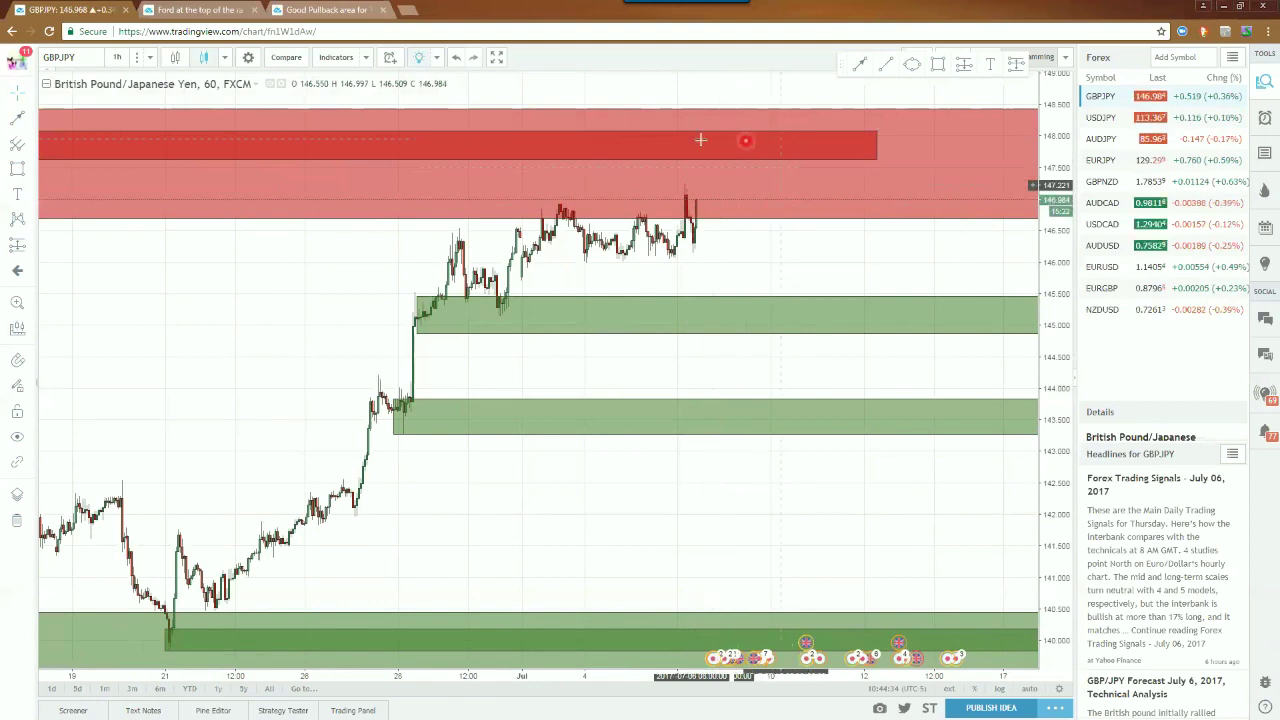
left_click(772, 172)
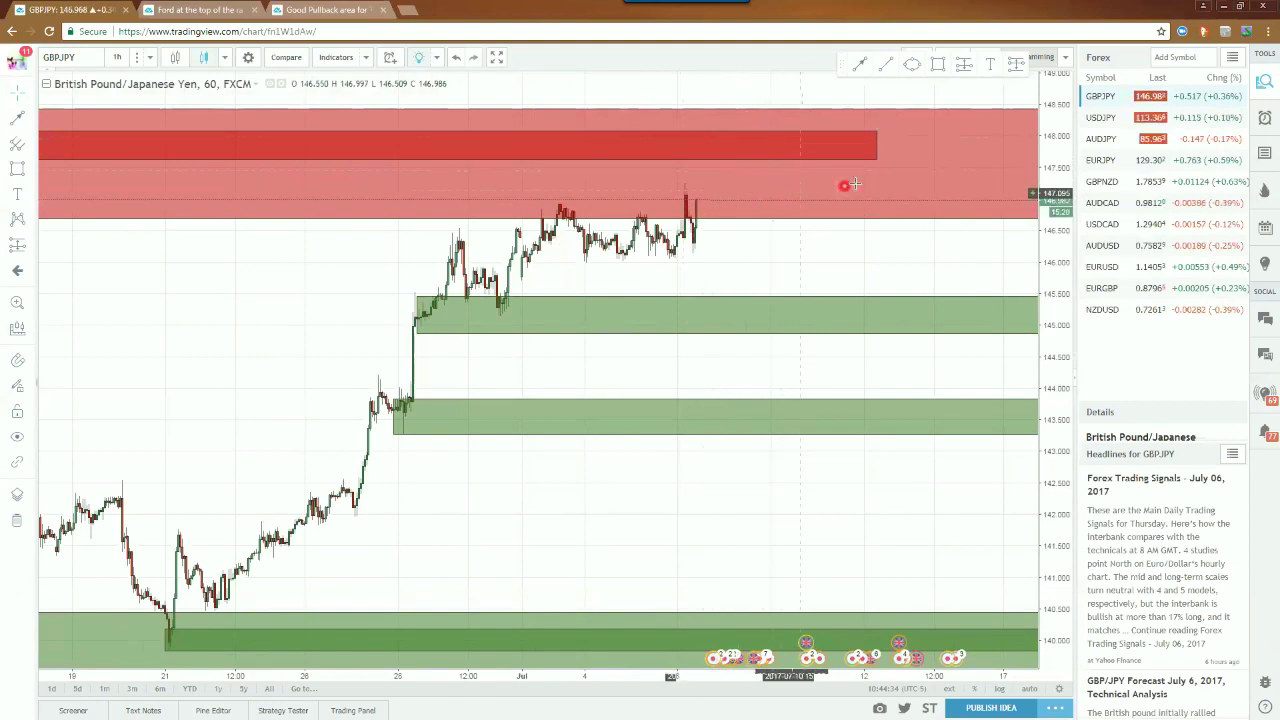
left_click_drag(1045, 113, 1030, 205)
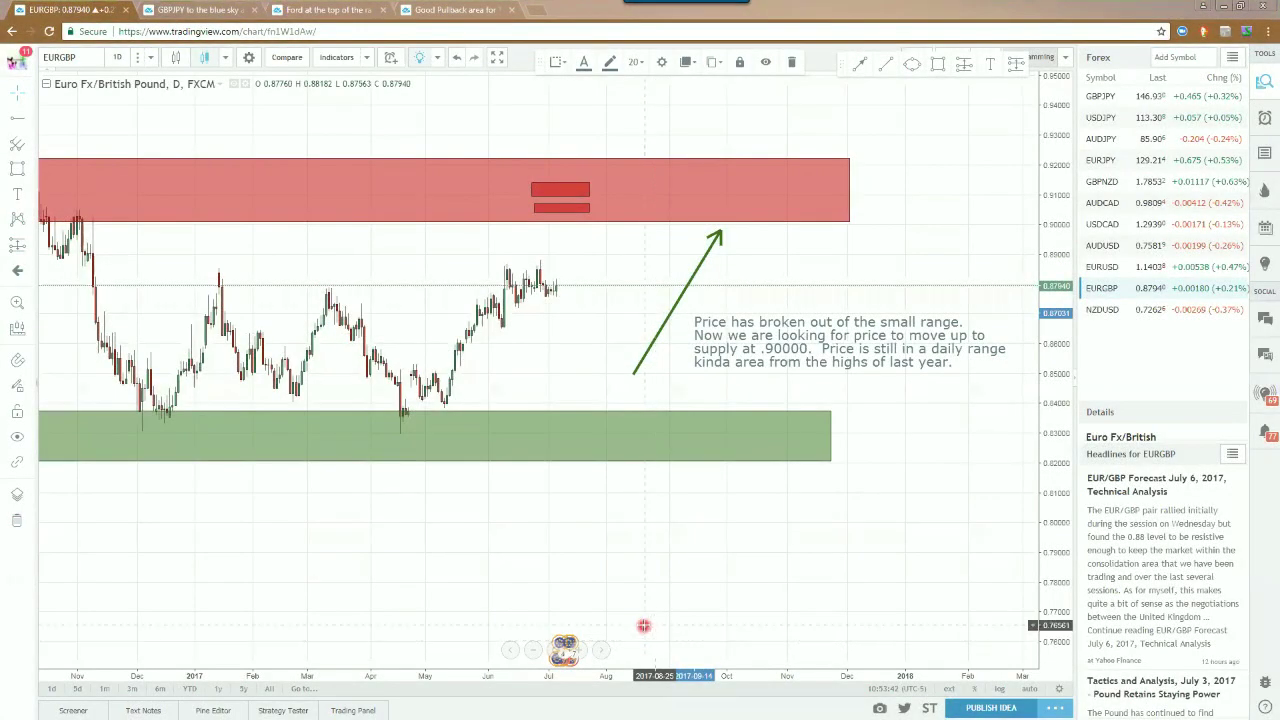
Step: Examine the EURGBP daily swings between the red supply zone and the green demand zone
left_click(594, 409)
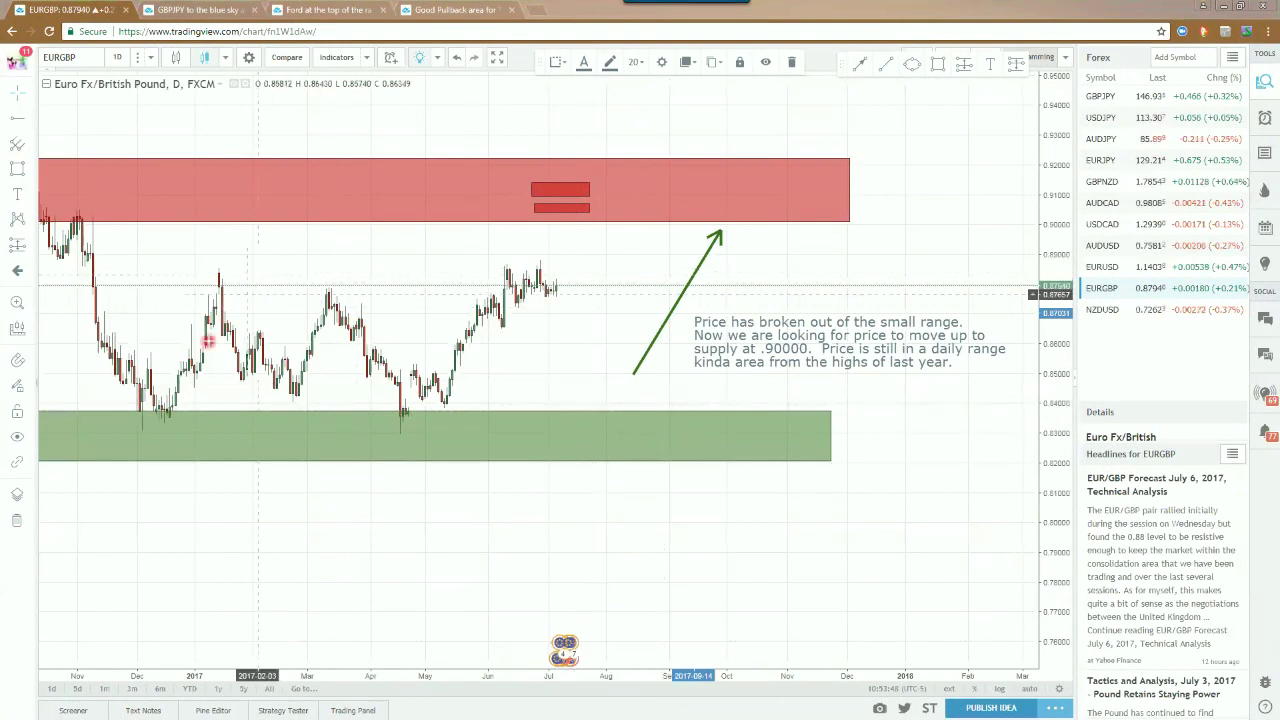
left_click(374, 397)
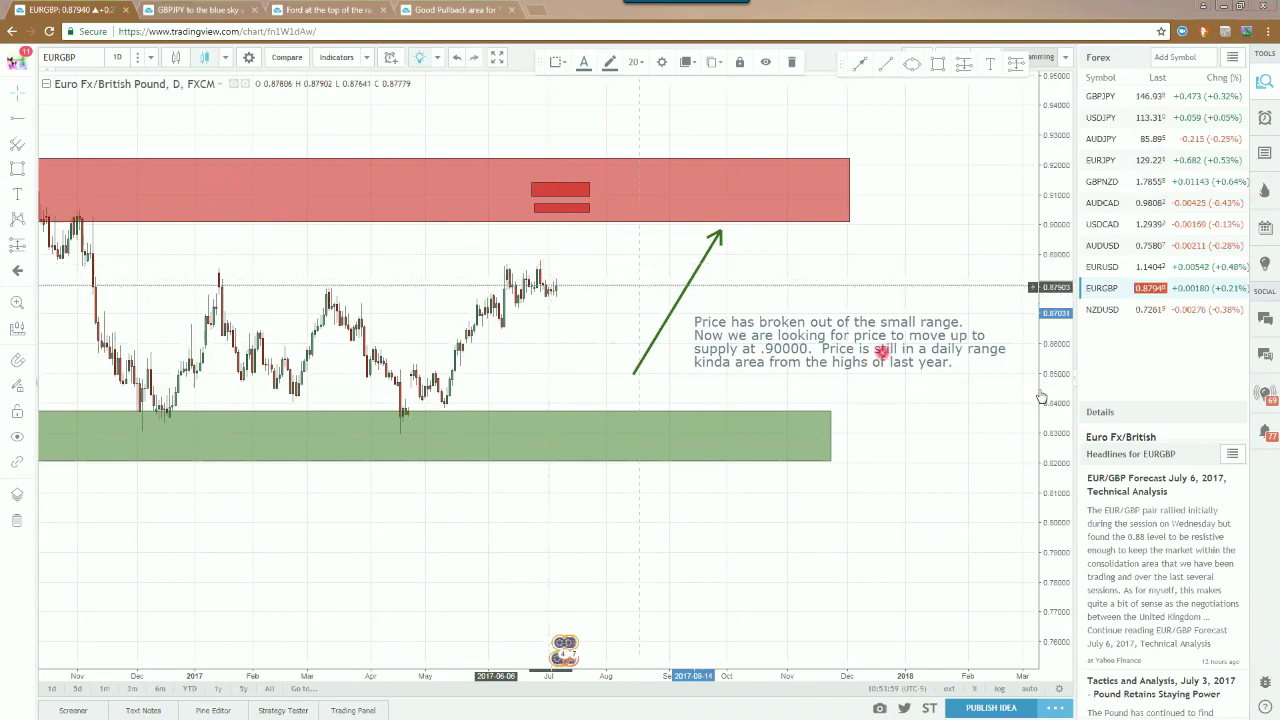
left_click_drag(1048, 330, 1042, 266)
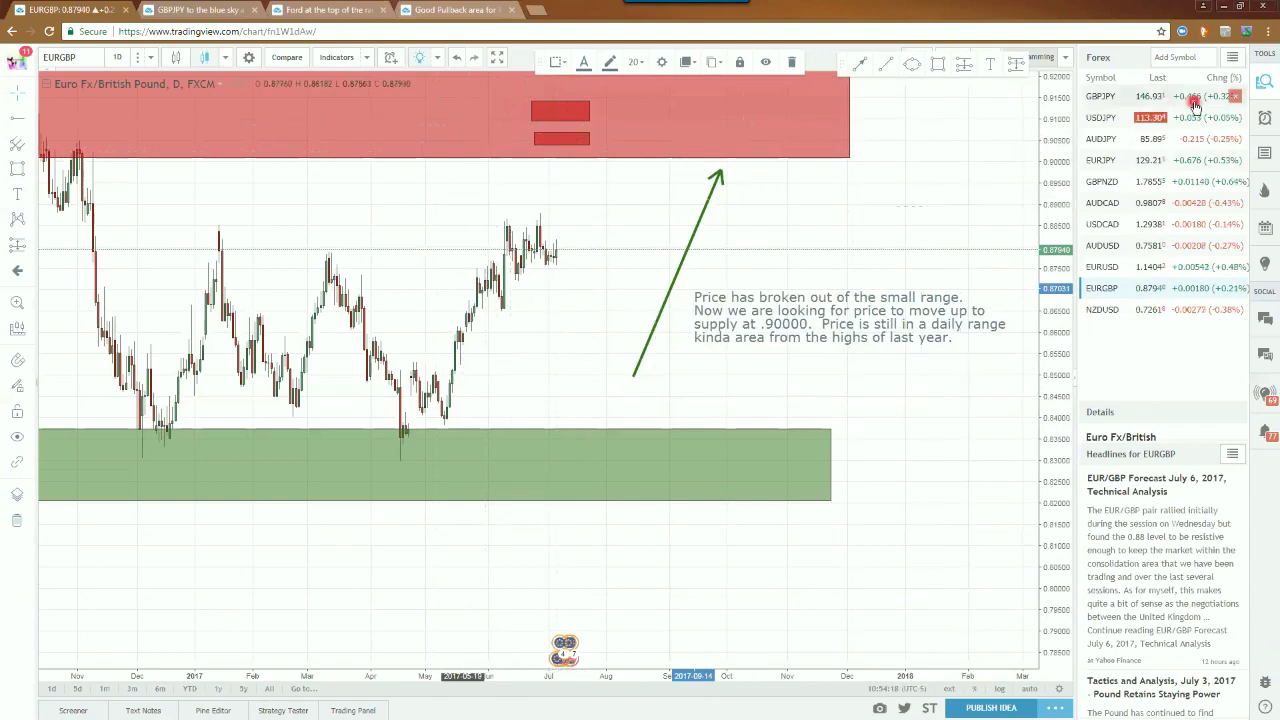
Step: Hide the watchlist and draw a red rectangle on the EURGBP daily chart from about 0.88579 to 0.87578, 2017-01-16 to 2017-06-16
left_click(1264, 84)
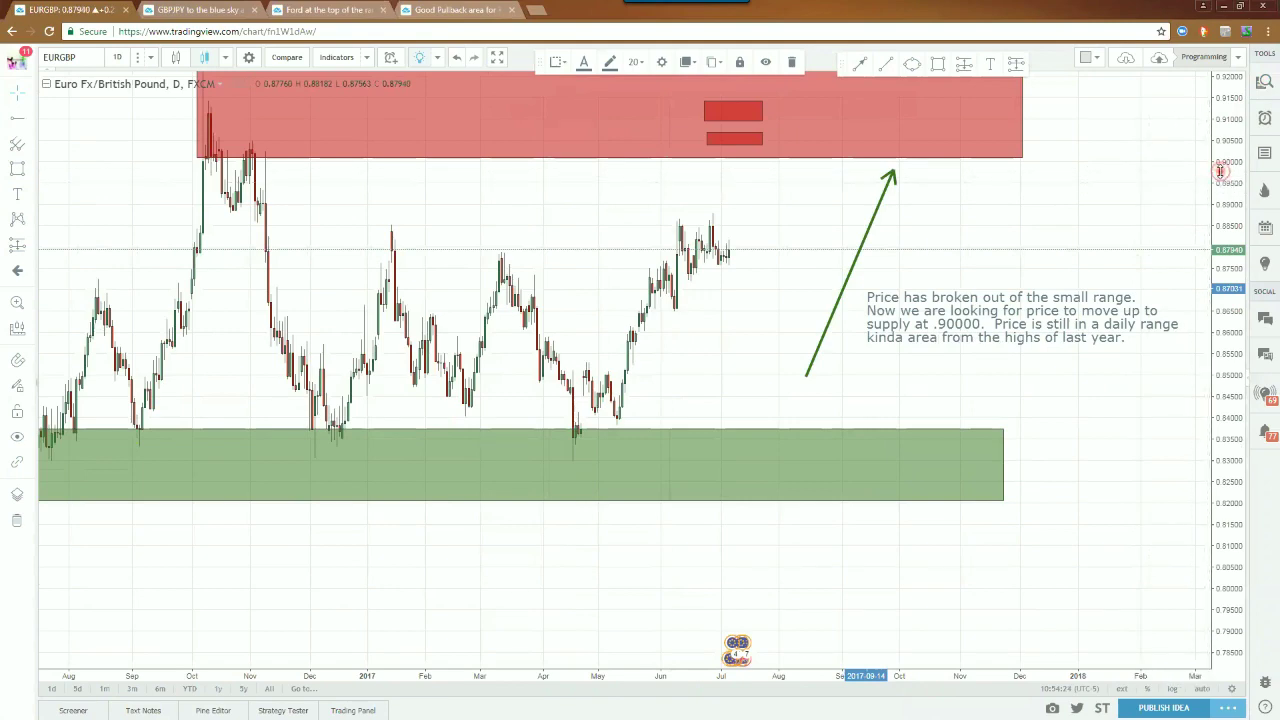
left_click_drag(1220, 172, 1212, 205)
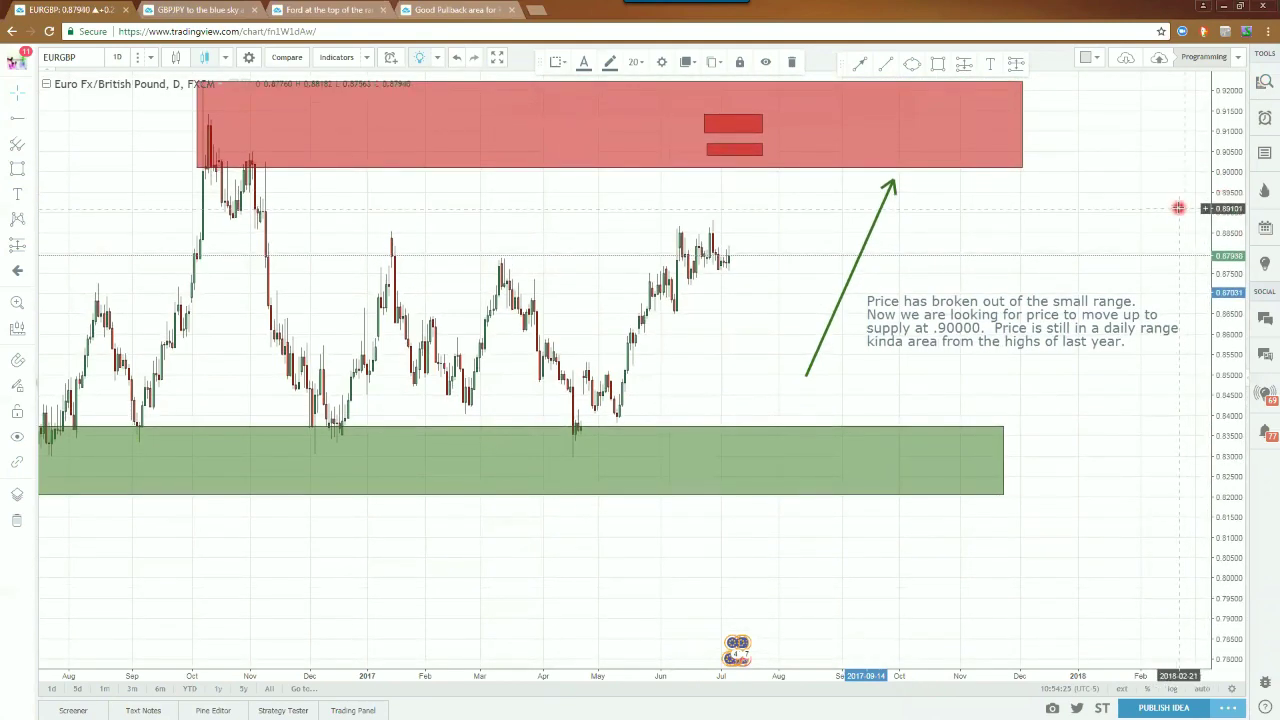
left_click_drag(1171, 245, 1092, 292)
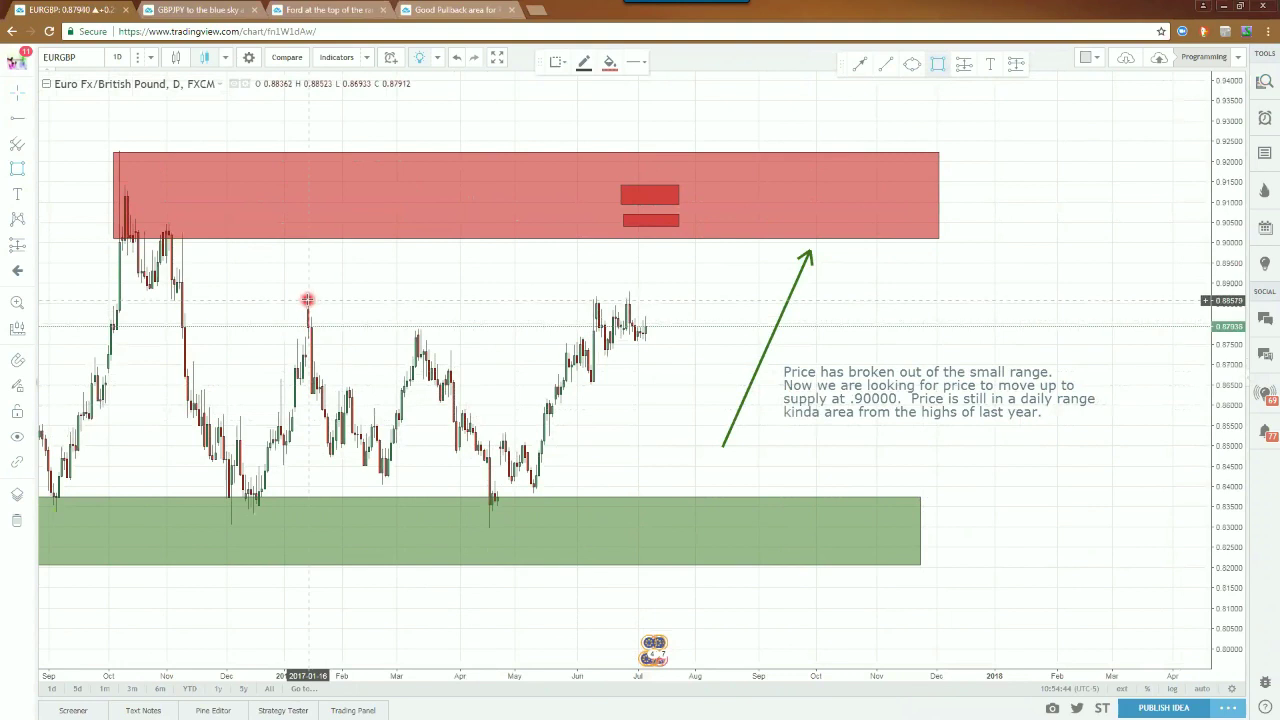
left_click_drag(310, 301, 607, 342)
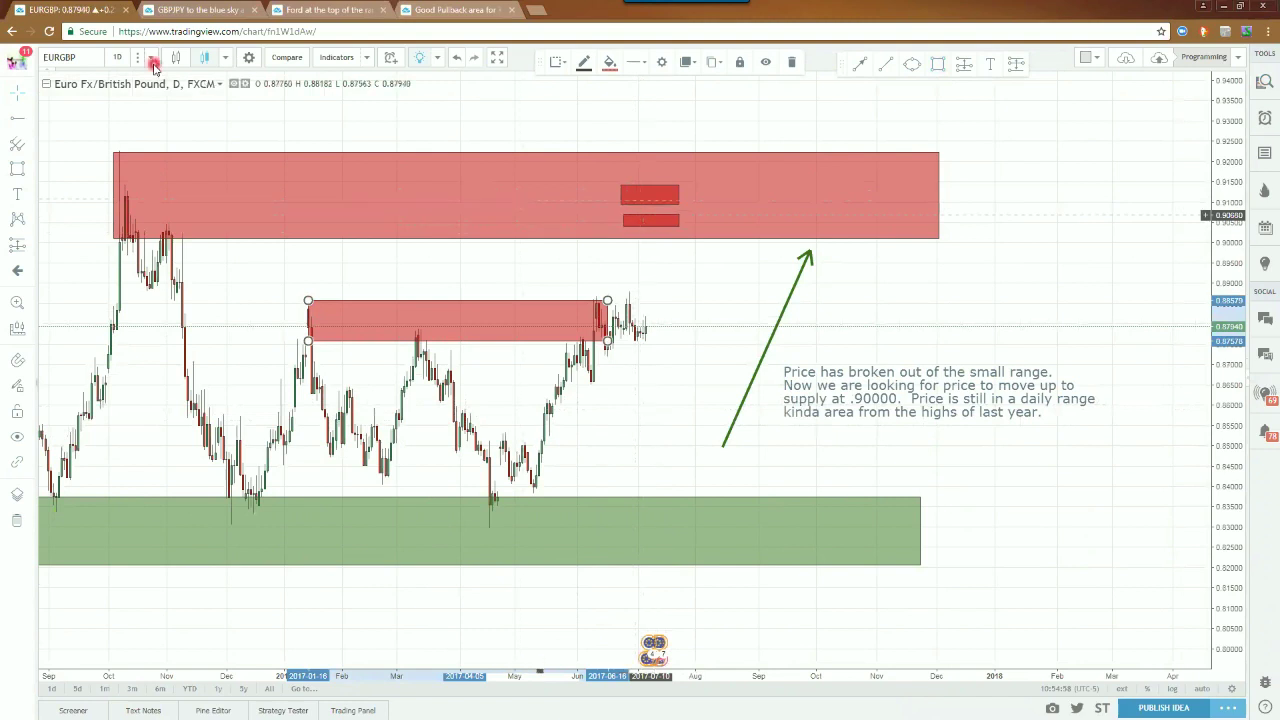
Step: Switch the EURGBP chart to the 1 hour interval and show the latest candles below the red supply zones
left_click(121, 58)
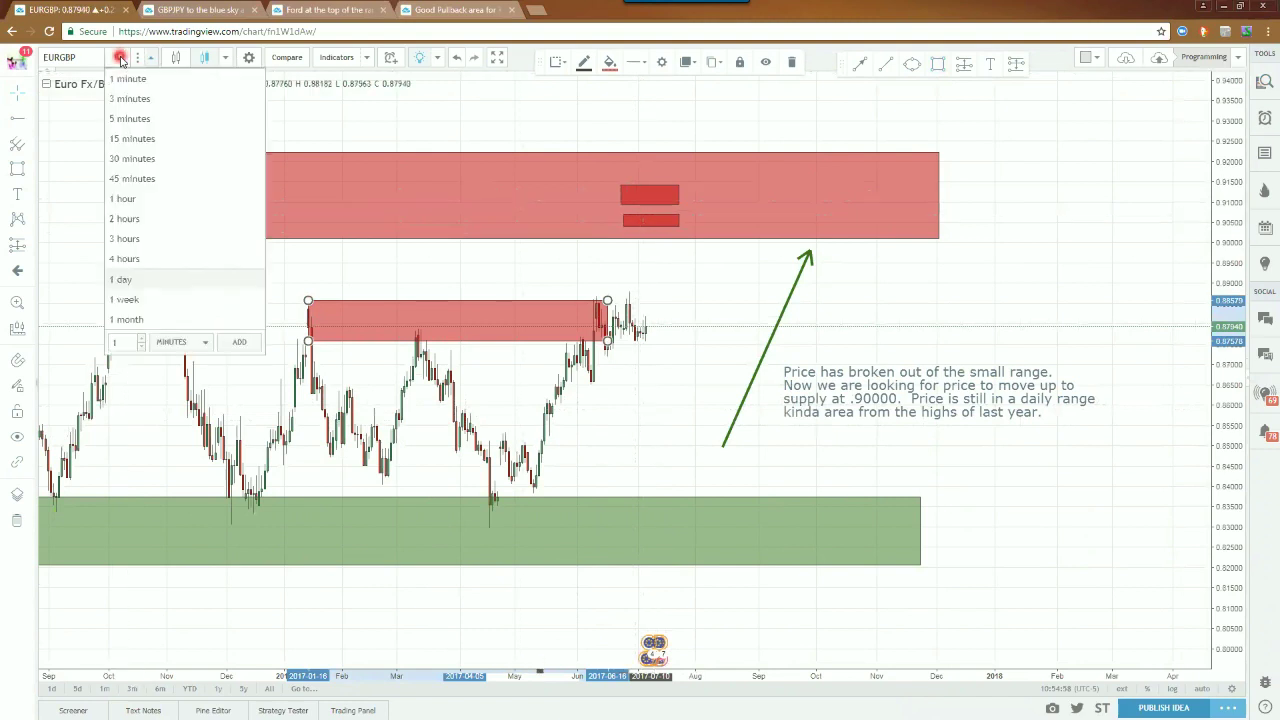
left_click(144, 199)
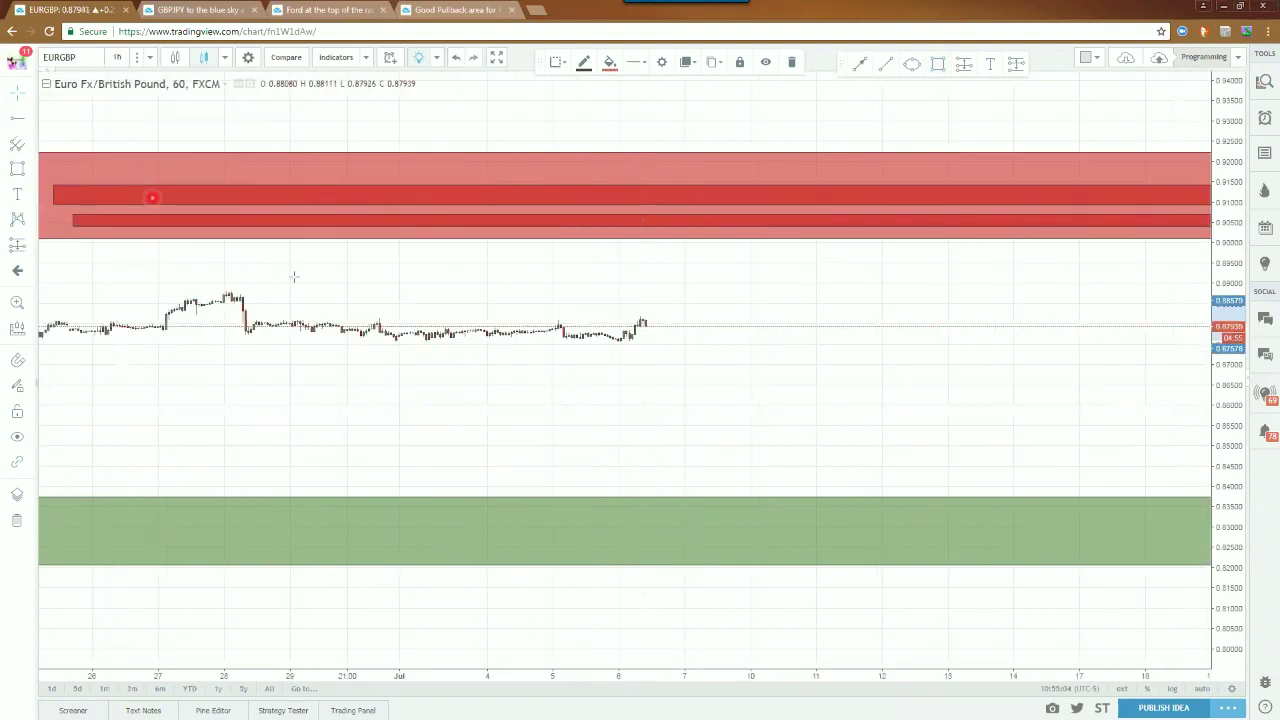
scroll(320, 290, "down", 3)
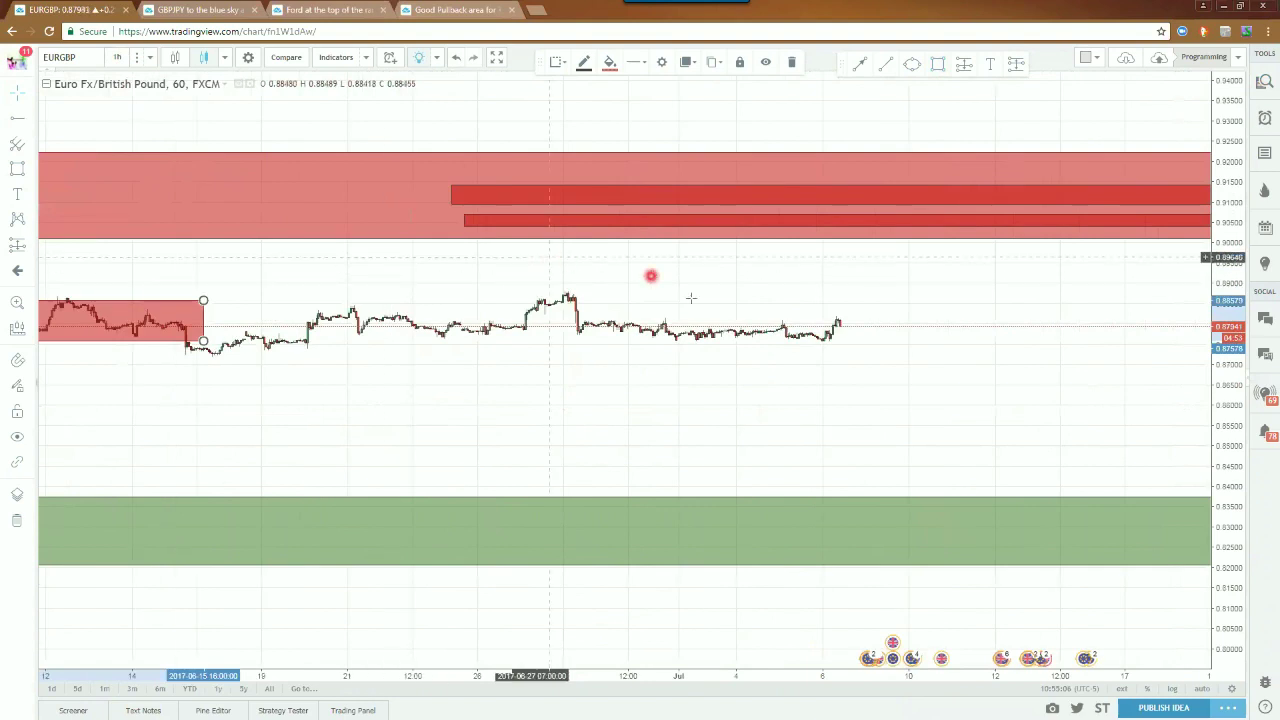
left_click_drag(740, 294, 394, 306)
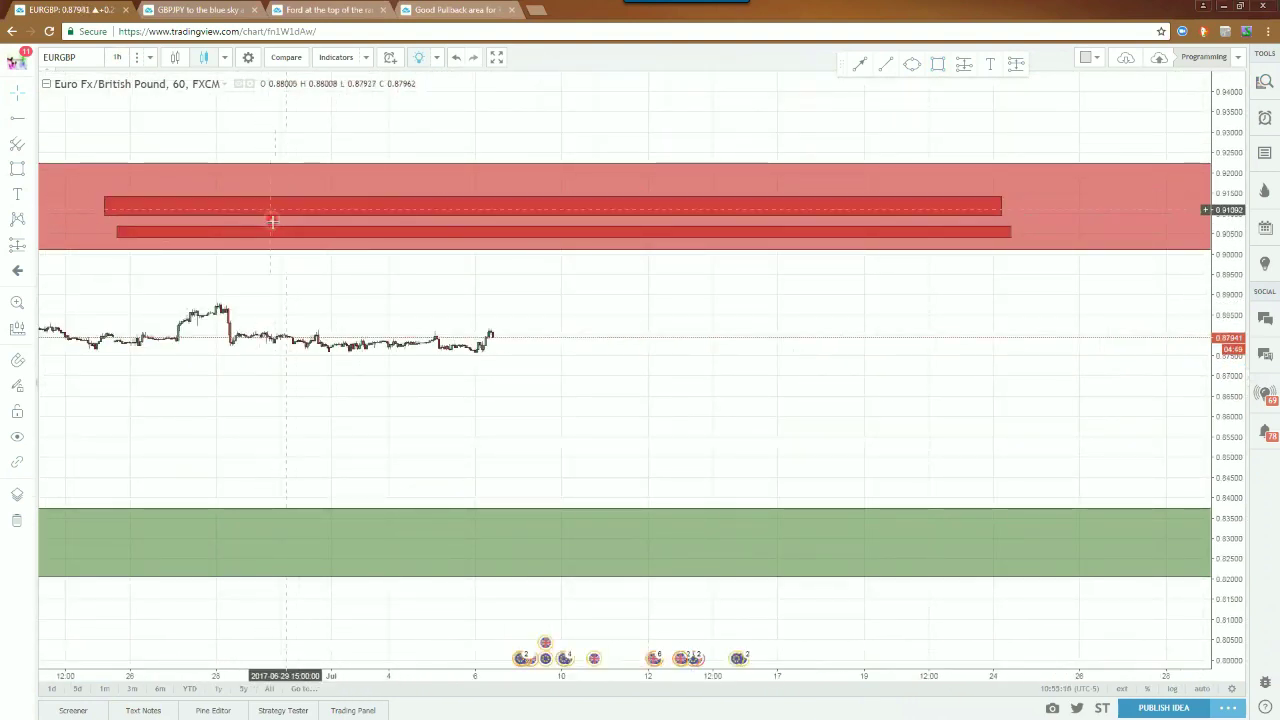
Step: Examine the recent EURGBP hourly price action relative to the two darker red zones inside the large supply zone
left_click_drag(1225, 420, 1131, 234)
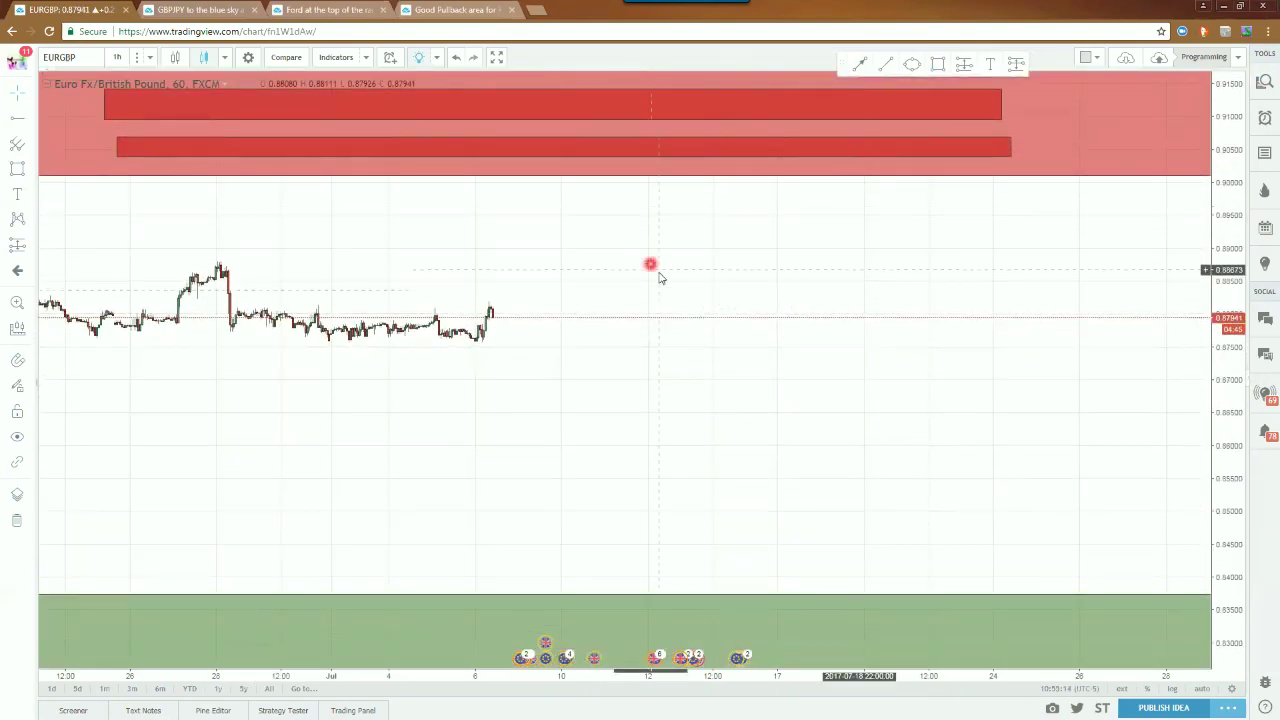
left_click_drag(660, 277, 635, 480)
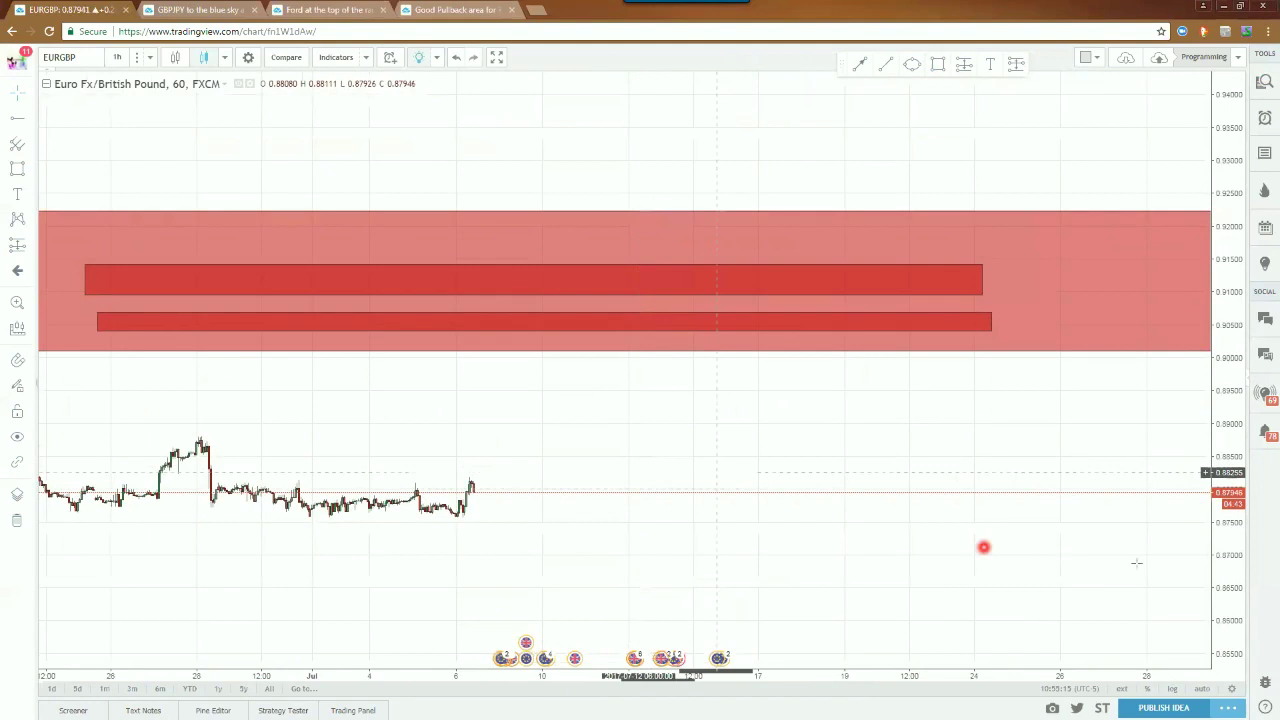
left_click_drag(1236, 543, 786, 503)
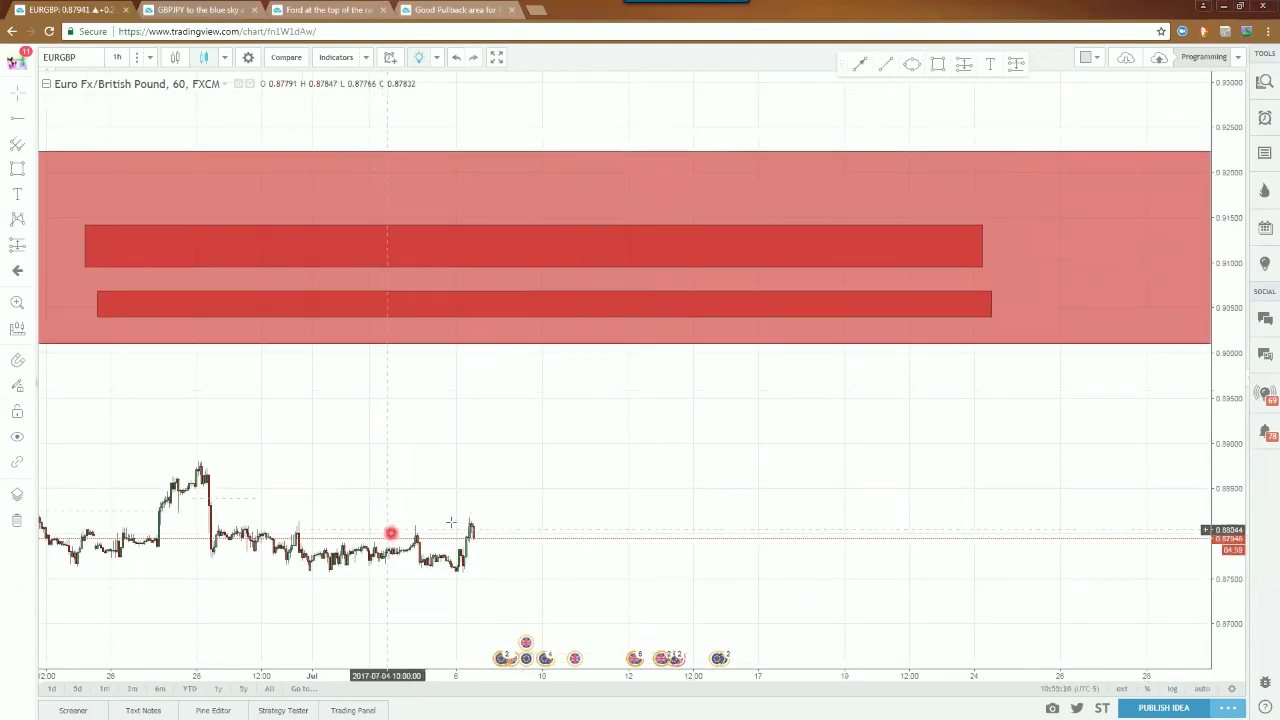
left_click_drag(254, 557, 481, 527)
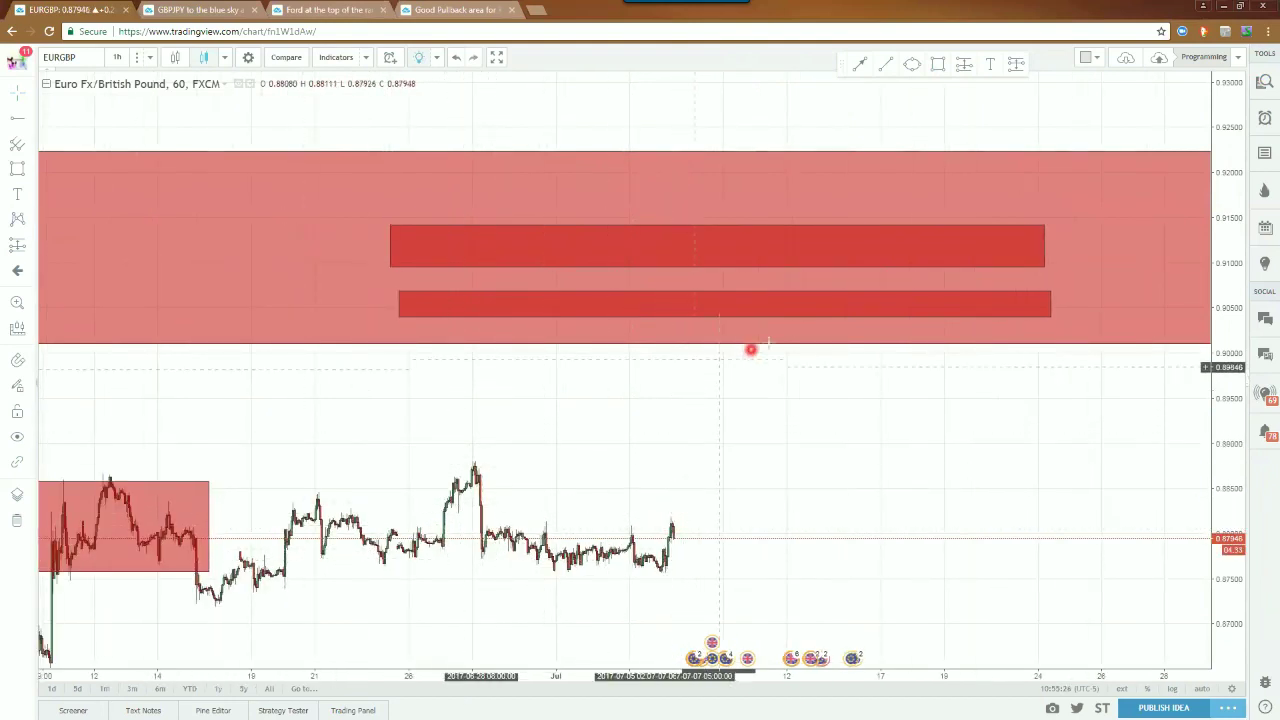
left_click(614, 250)
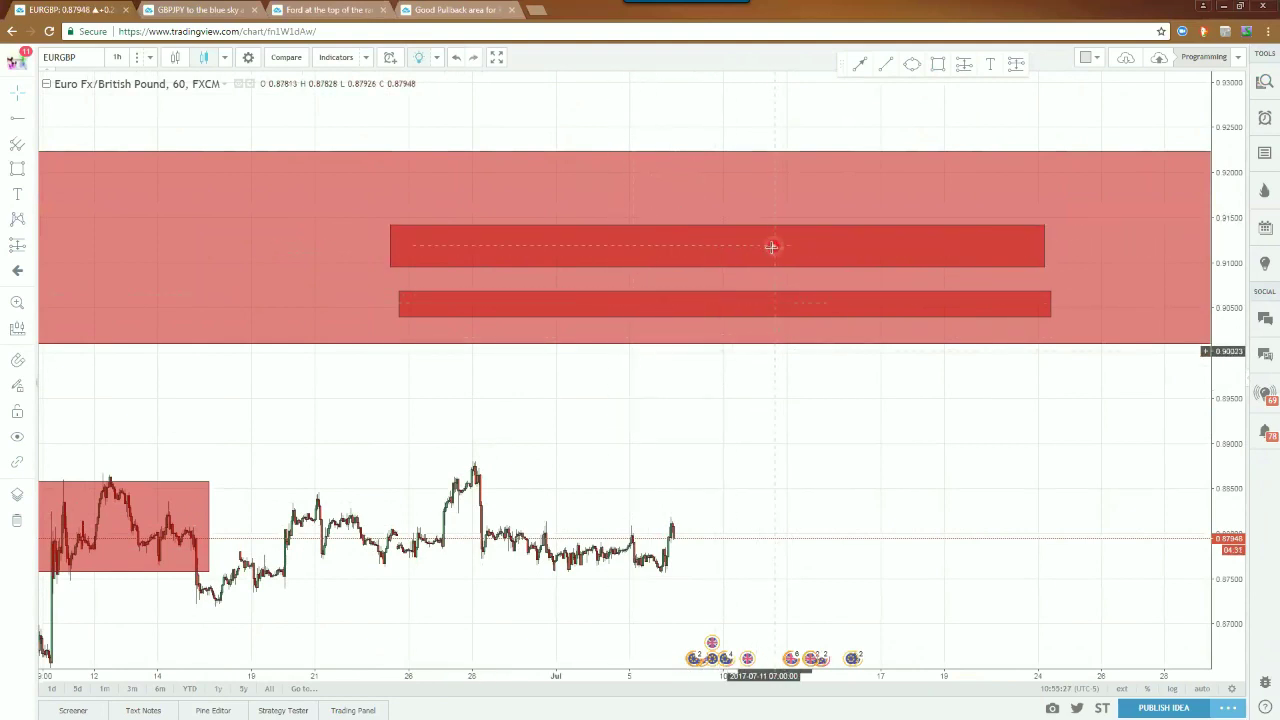
left_click(658, 275)
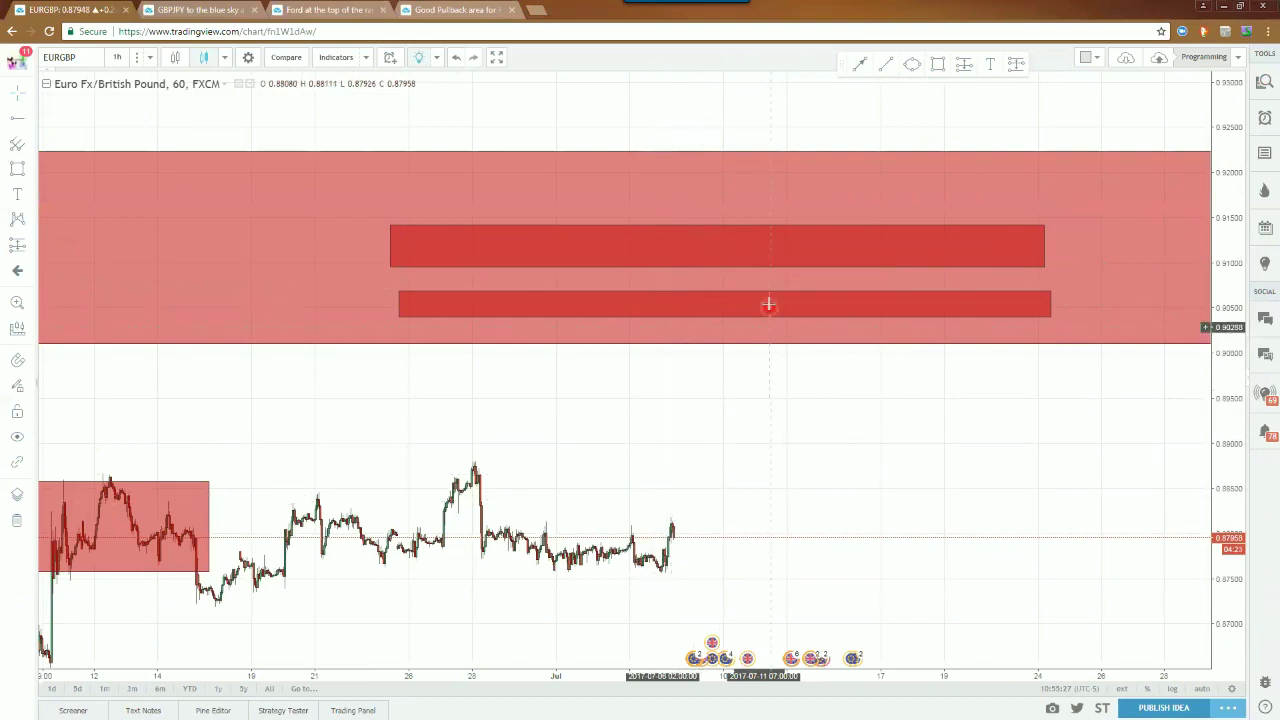
left_click(673, 235)
left_click(641, 349)
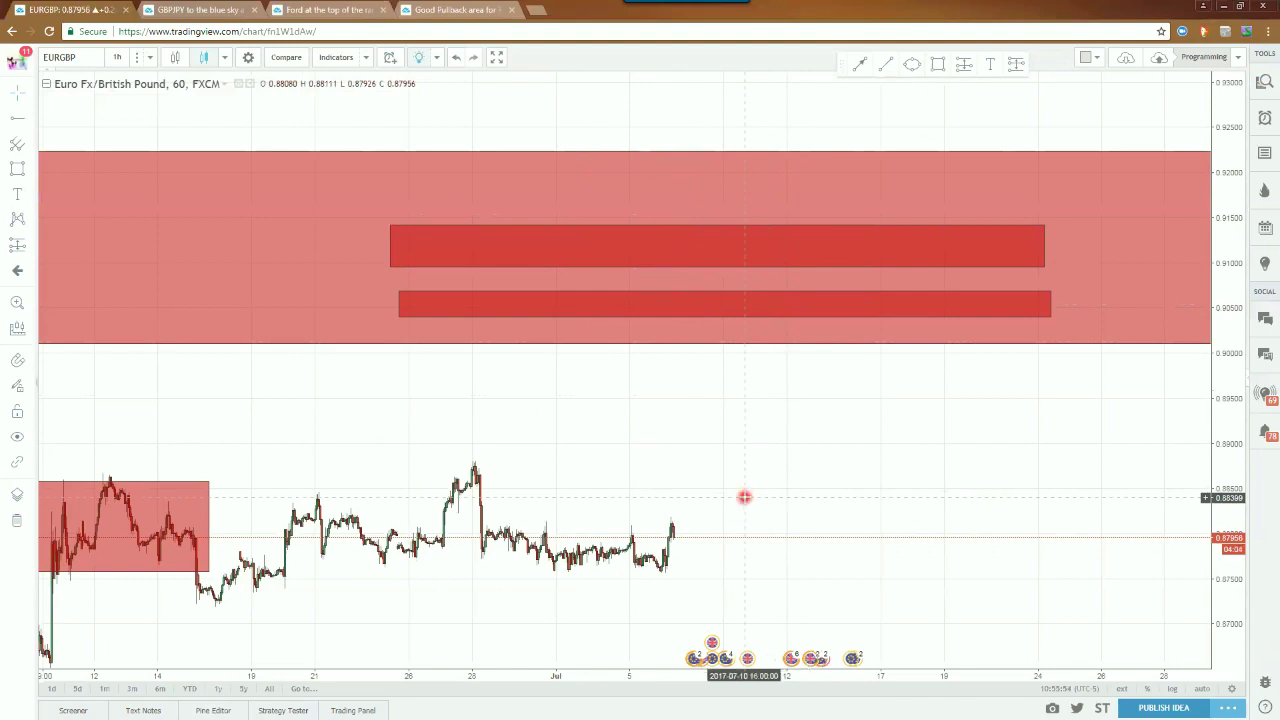
scroll(744, 497, "down", 1)
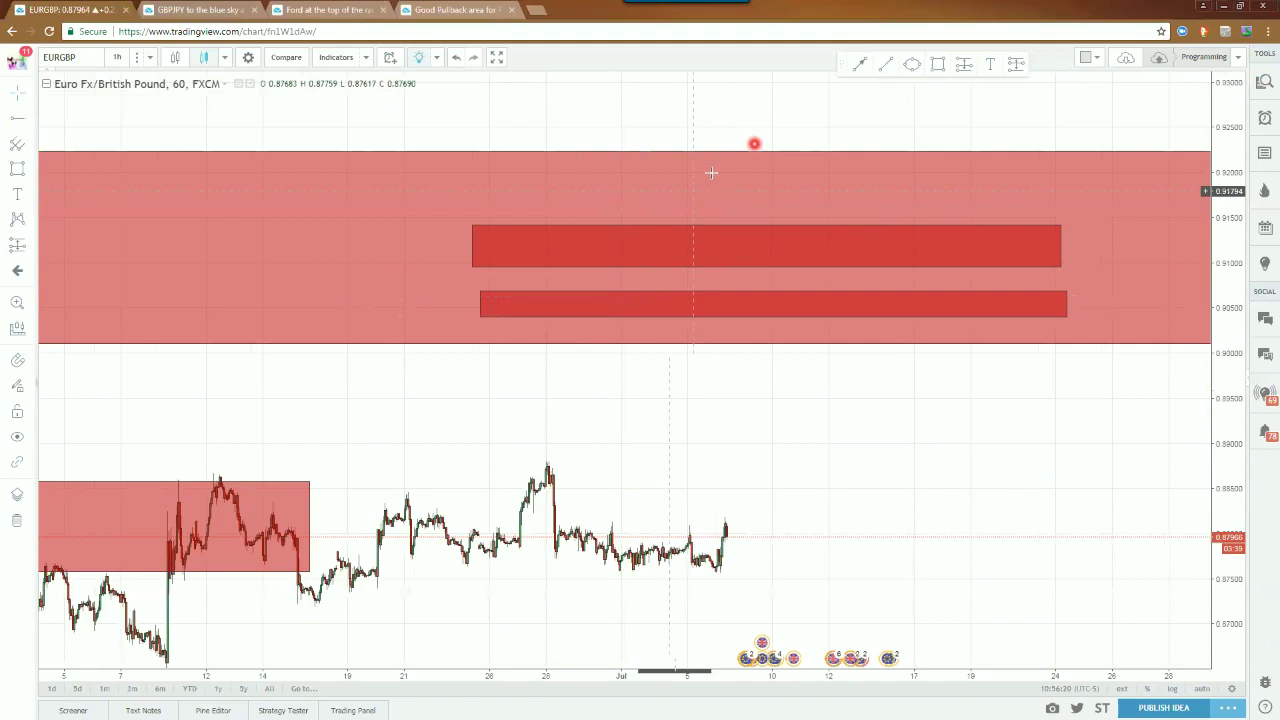
Step: Draw a rectangle below the EURGBP hourly candles from about 0.87454 to 0.87203, 2017-06-15 to 2017-07-12, and set its background to green
left_click(936, 66)
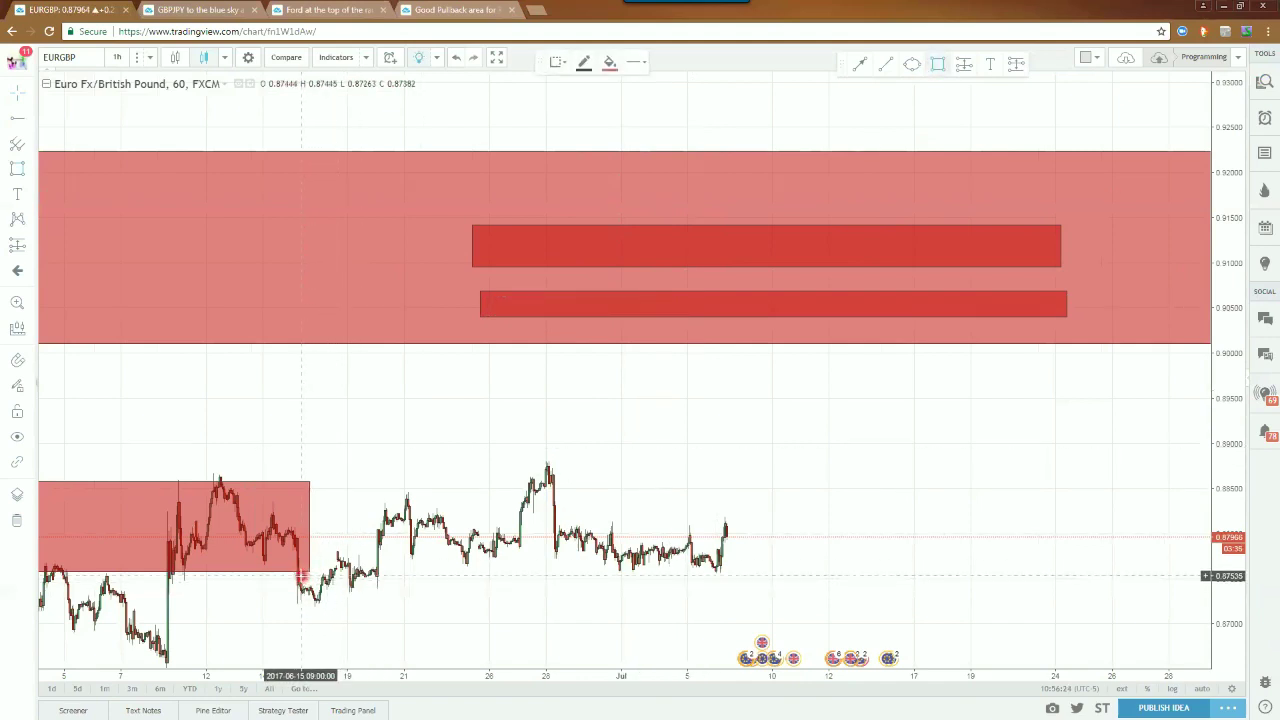
left_click_drag(300, 584, 847, 605)
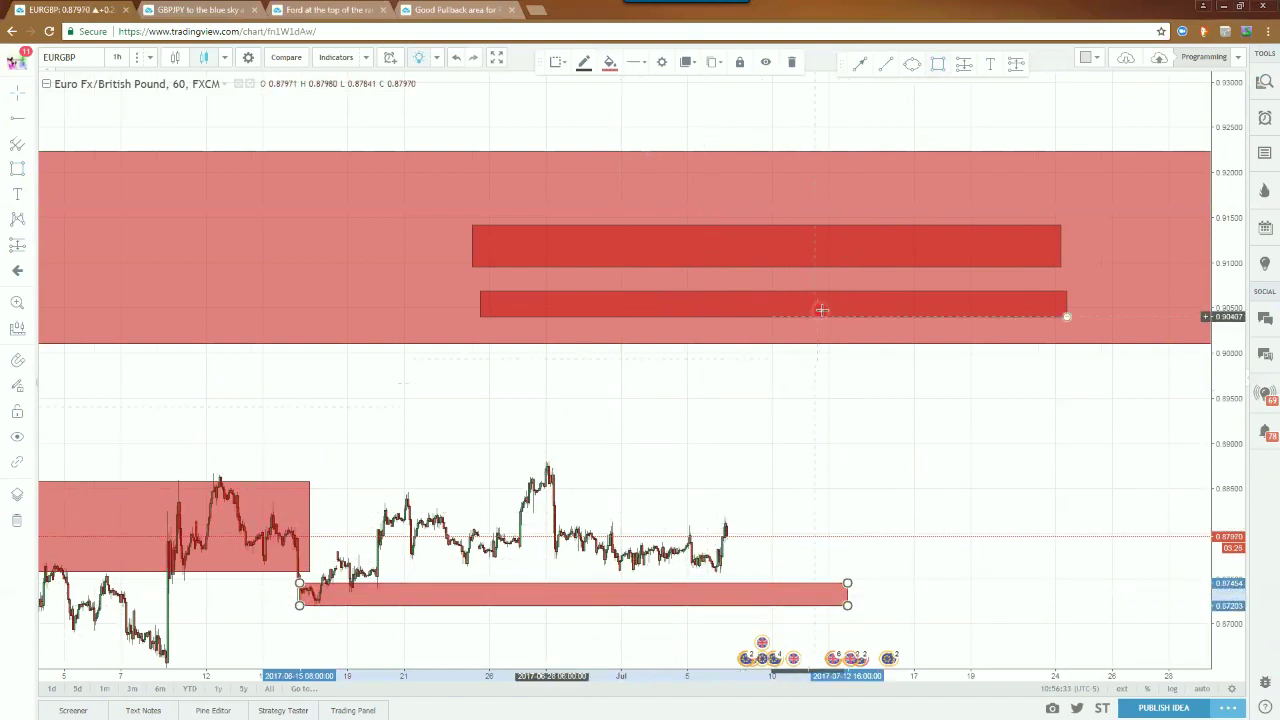
double_click(648, 590)
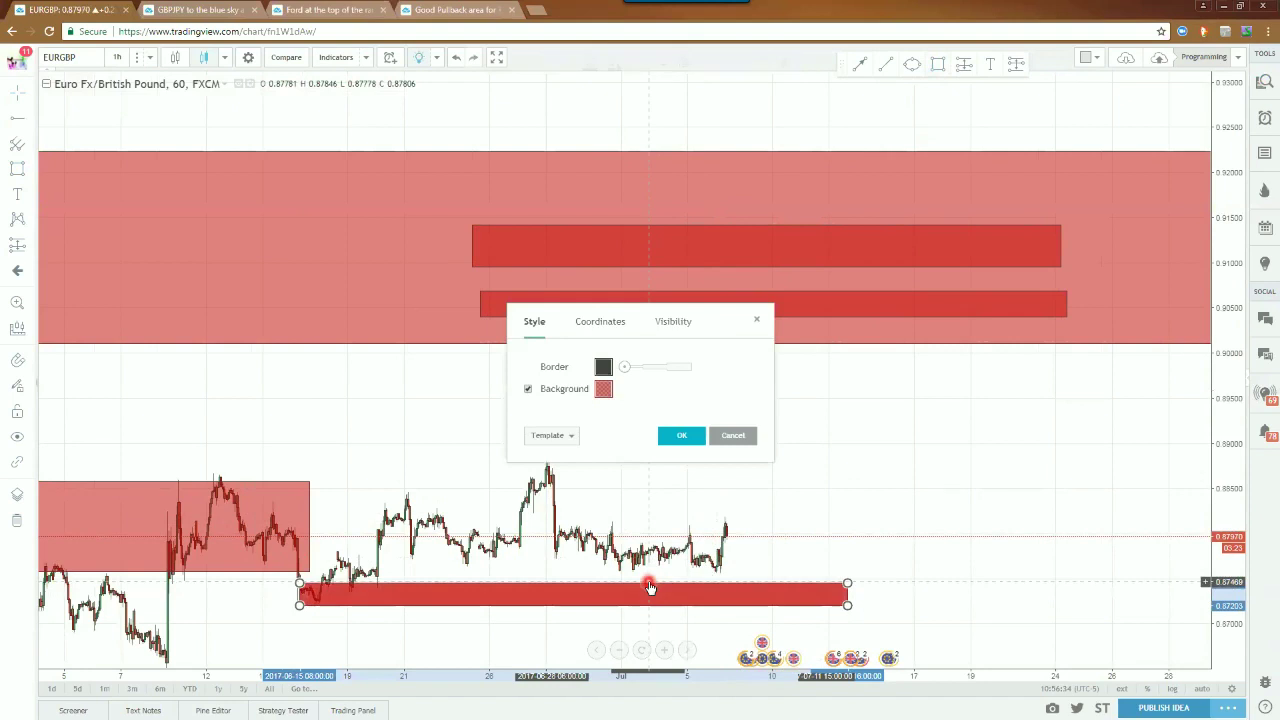
left_click(604, 389)
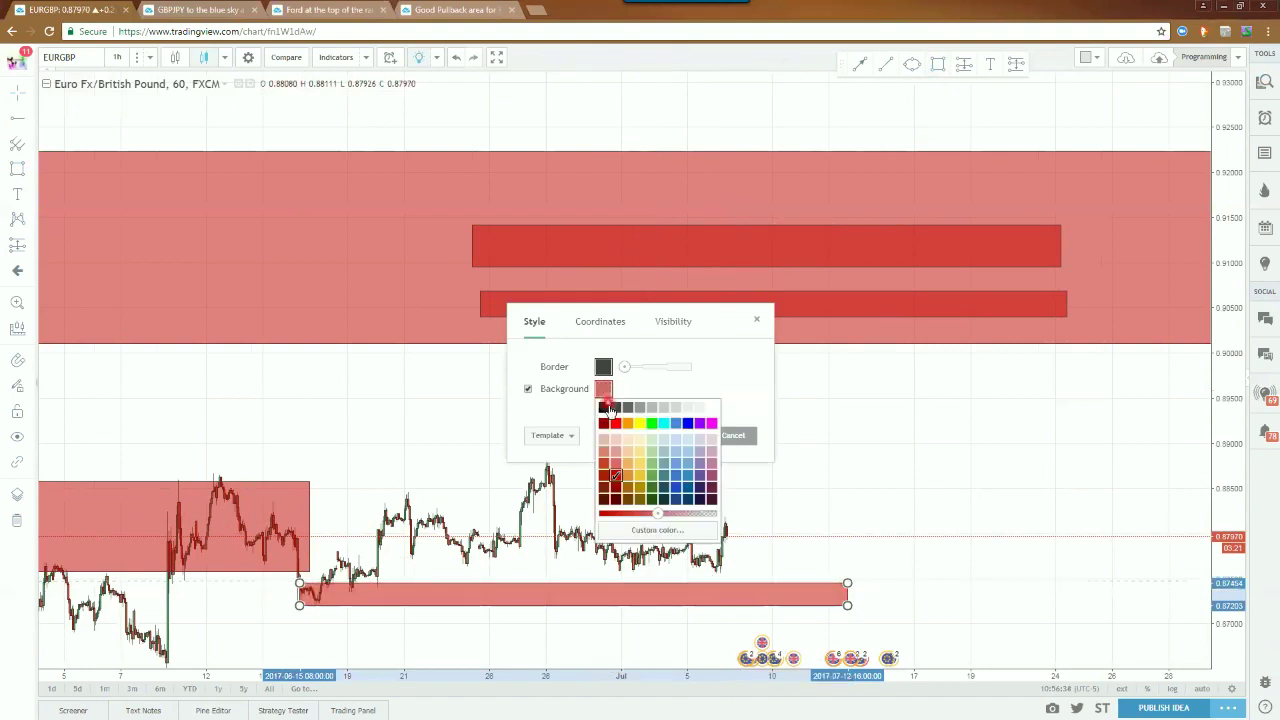
left_click(650, 487)
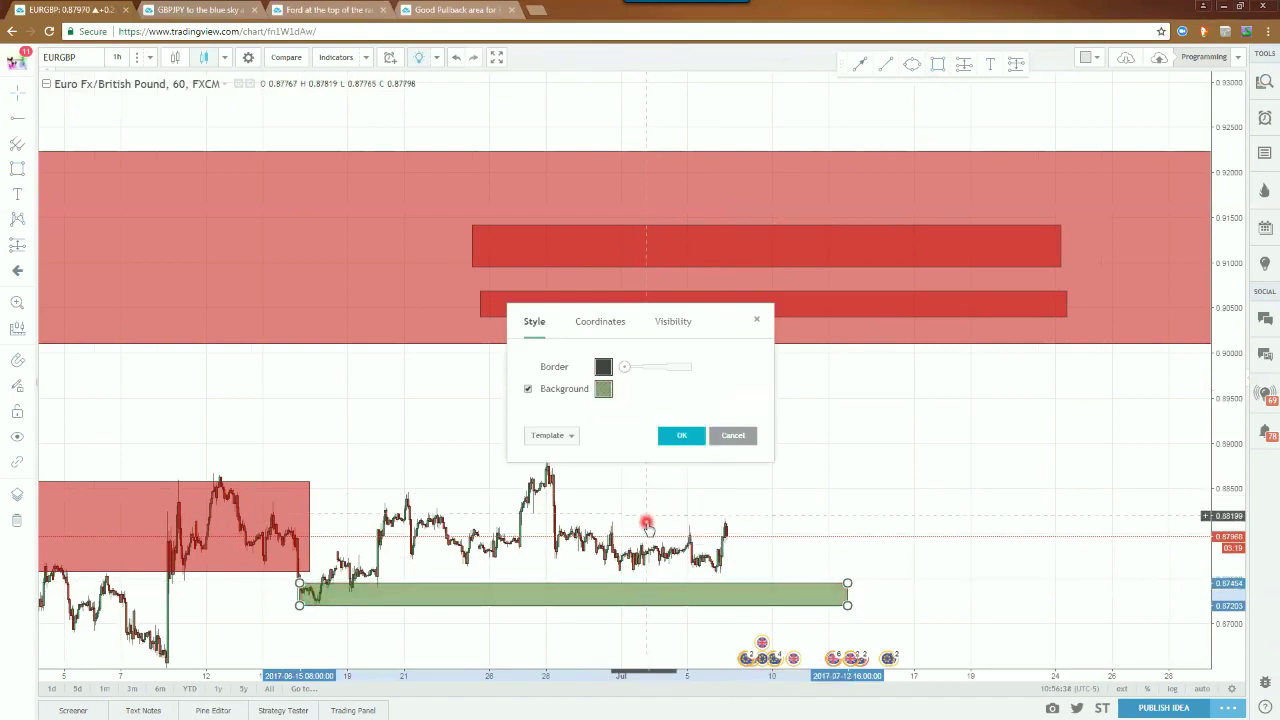
left_click(676, 435)
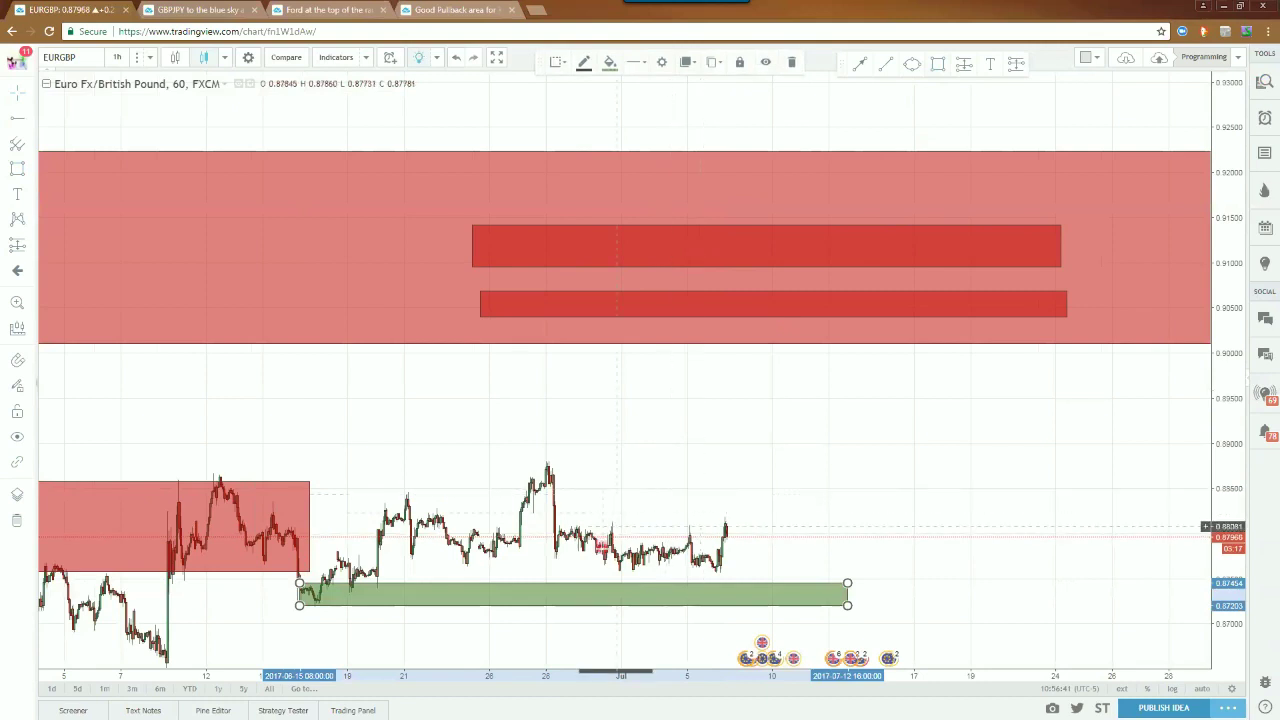